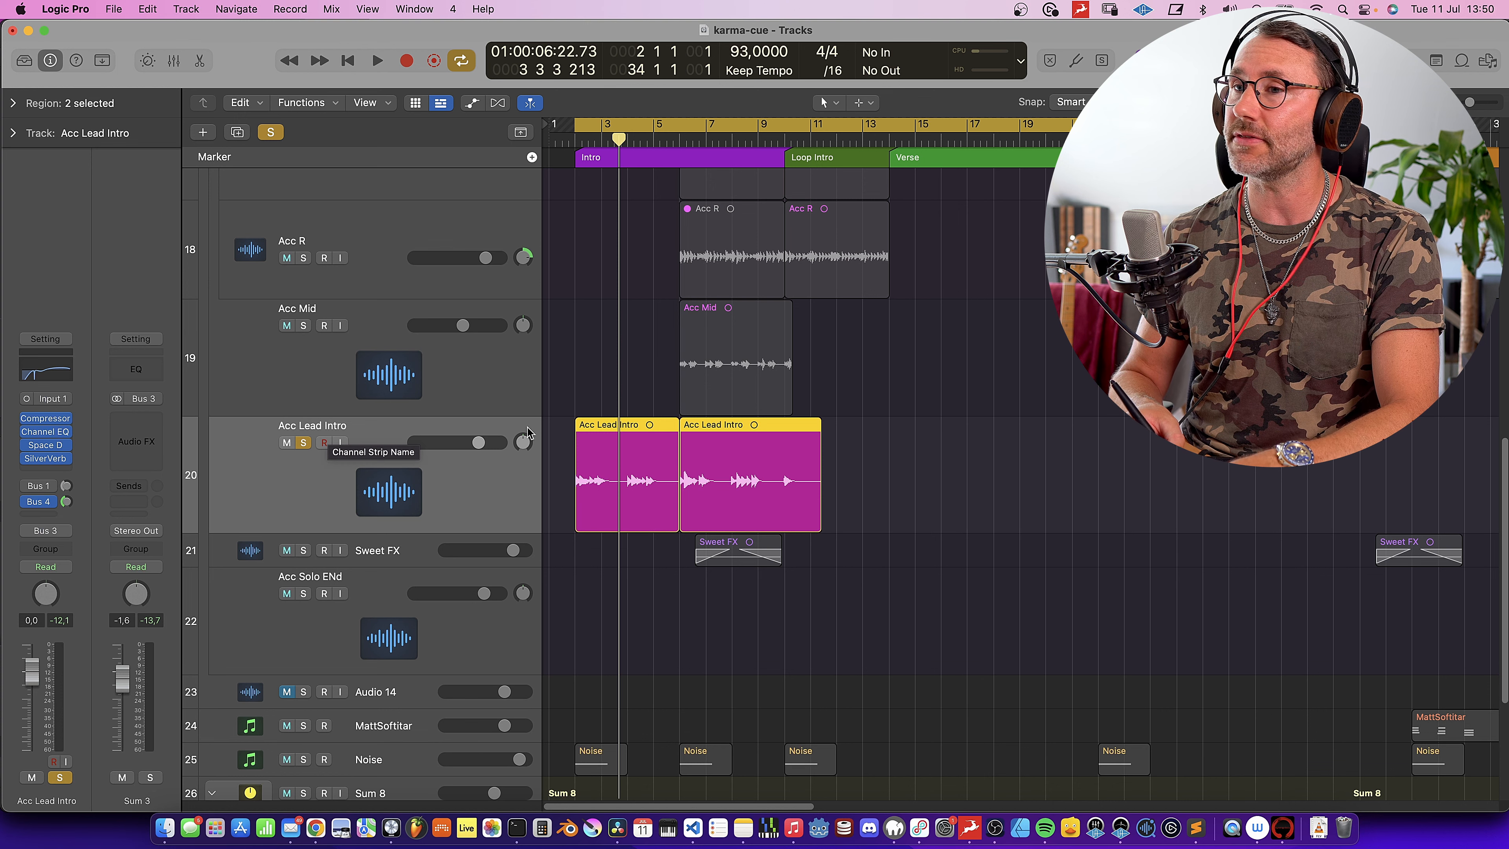
# Play the soloed Acc Lead Intro track, then replay it from the start to compare the sound without the reverbs and sends
pyautogui.press('space')
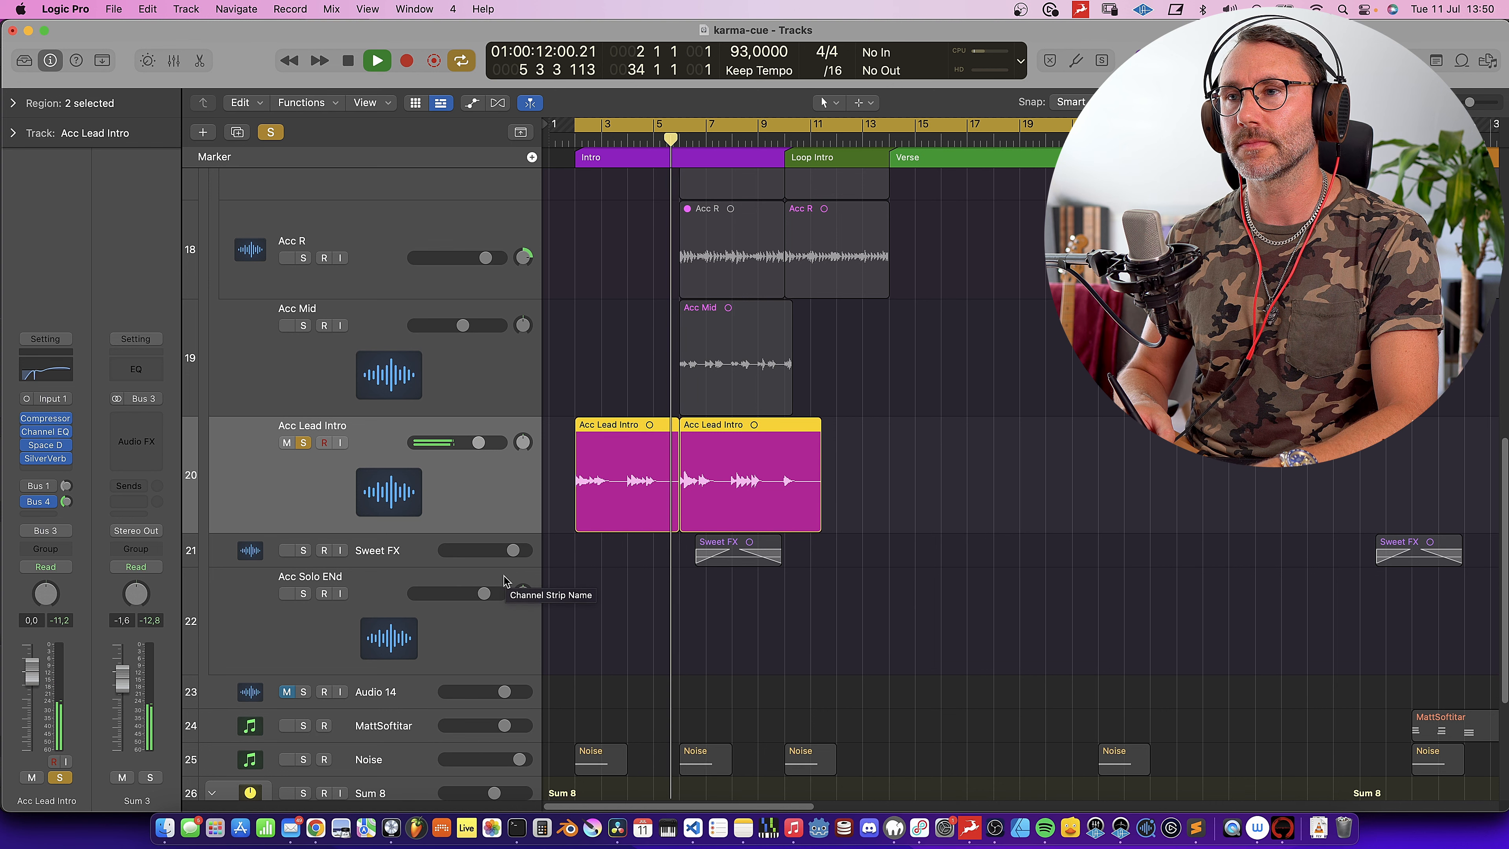
pyautogui.press('space')
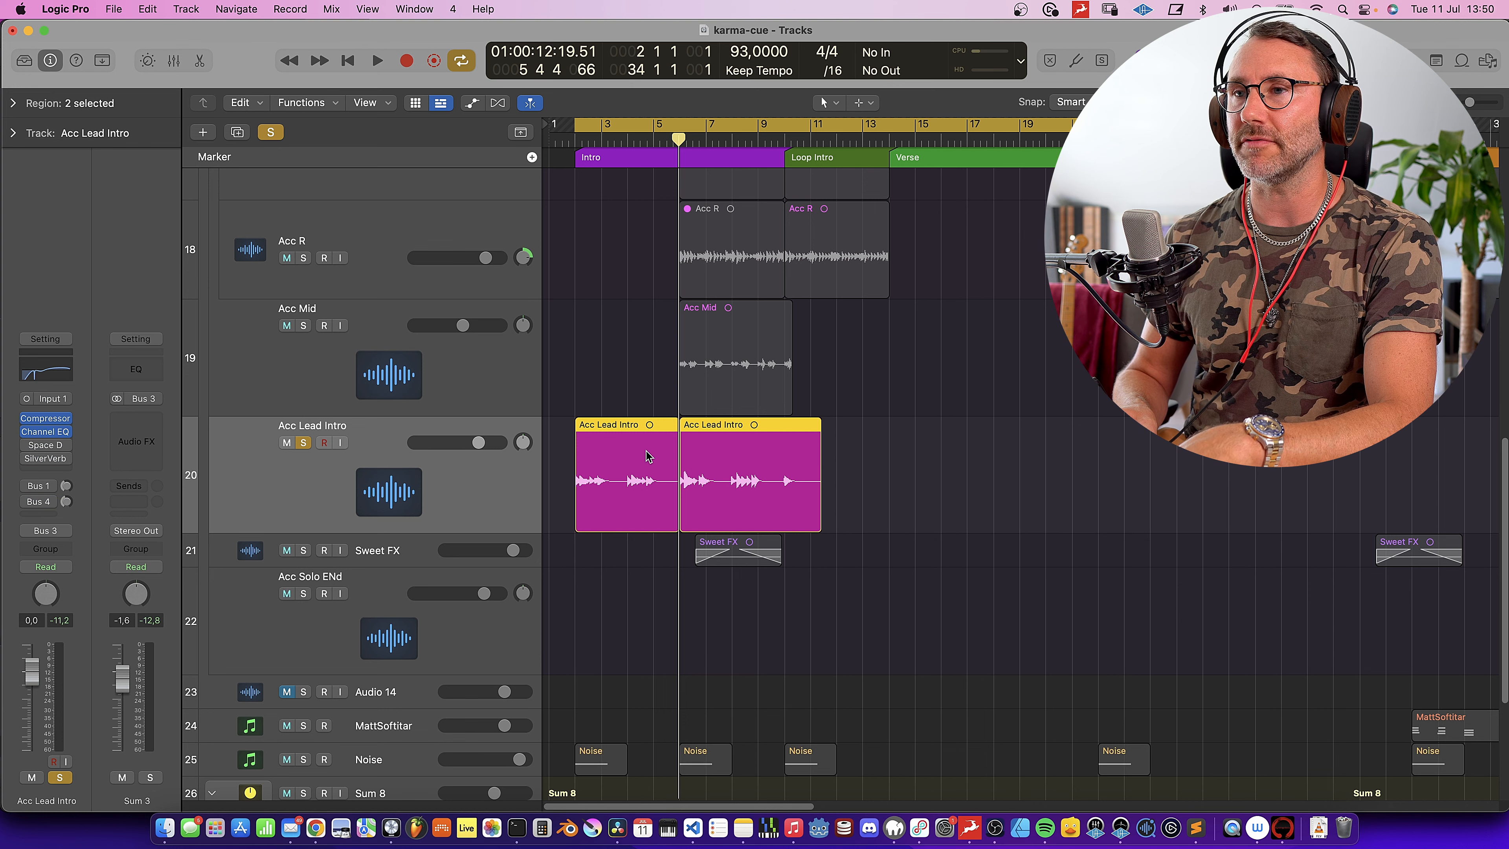
pyautogui.press('Return')
pyautogui.press('space')
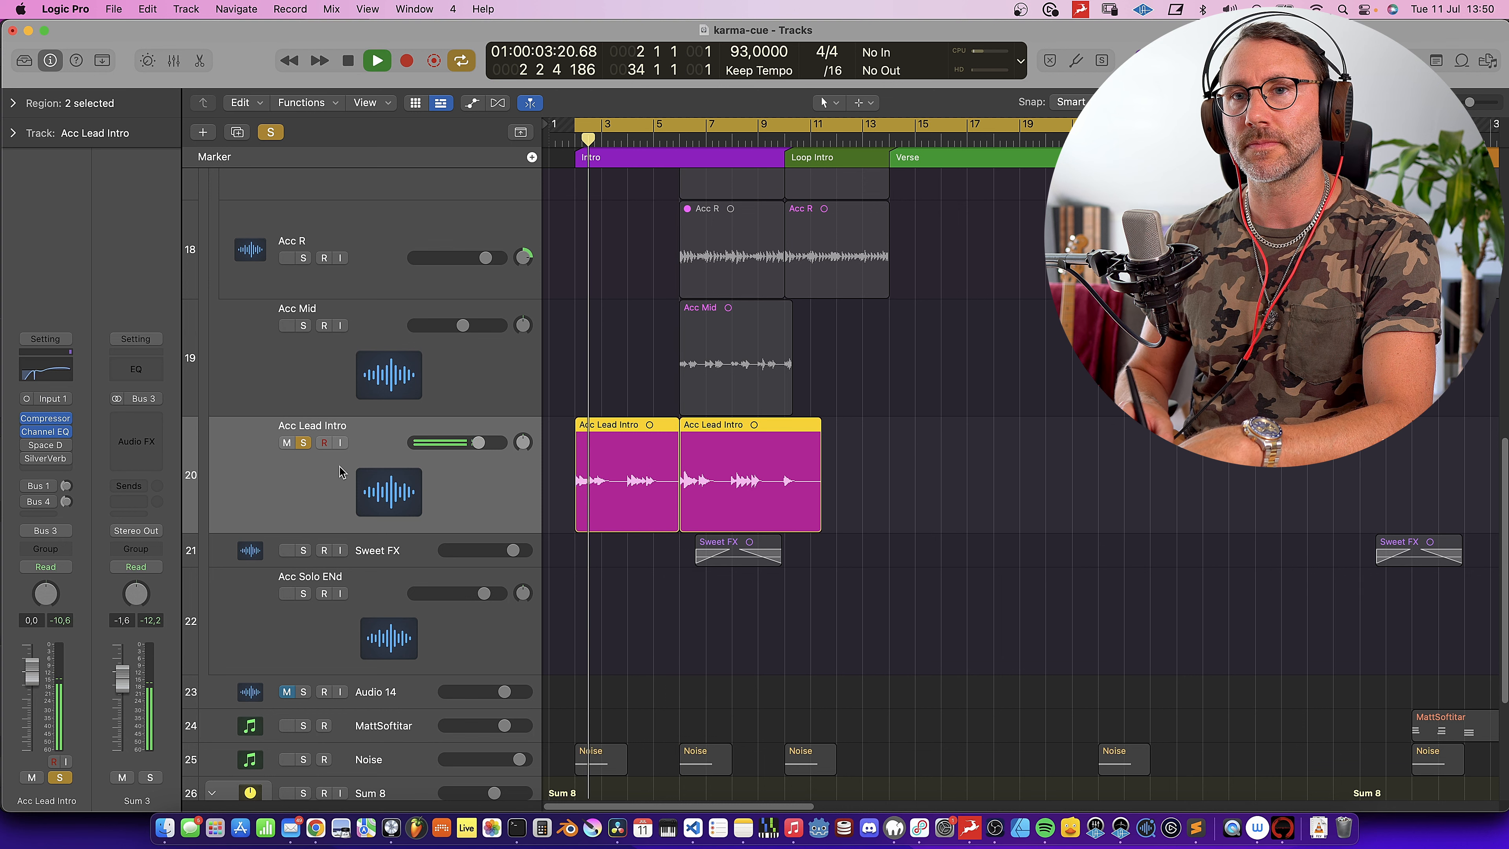
# Toggle the bypass of the Compressor and Channel EQ on Acc Lead Intro during playback to compare their effect
pyautogui.click(27, 419)
pyautogui.click(27, 420)
pyautogui.click(27, 433)
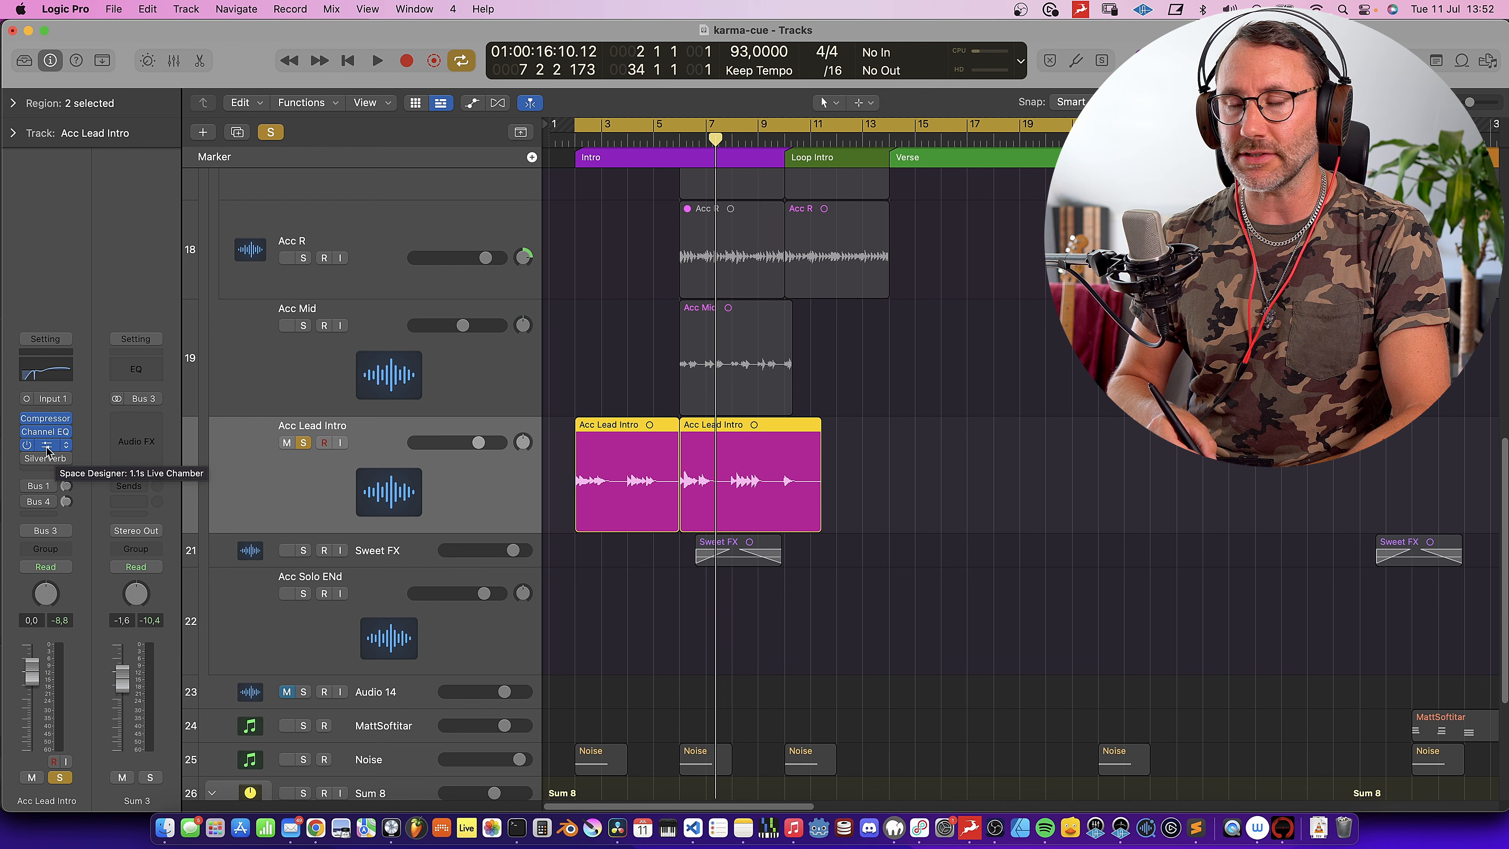
# Open Space Designer on Acc Lead Intro and choose the 1.1s Live Chamber preset from the Medium Spaces rooms
pyautogui.click(46, 447)
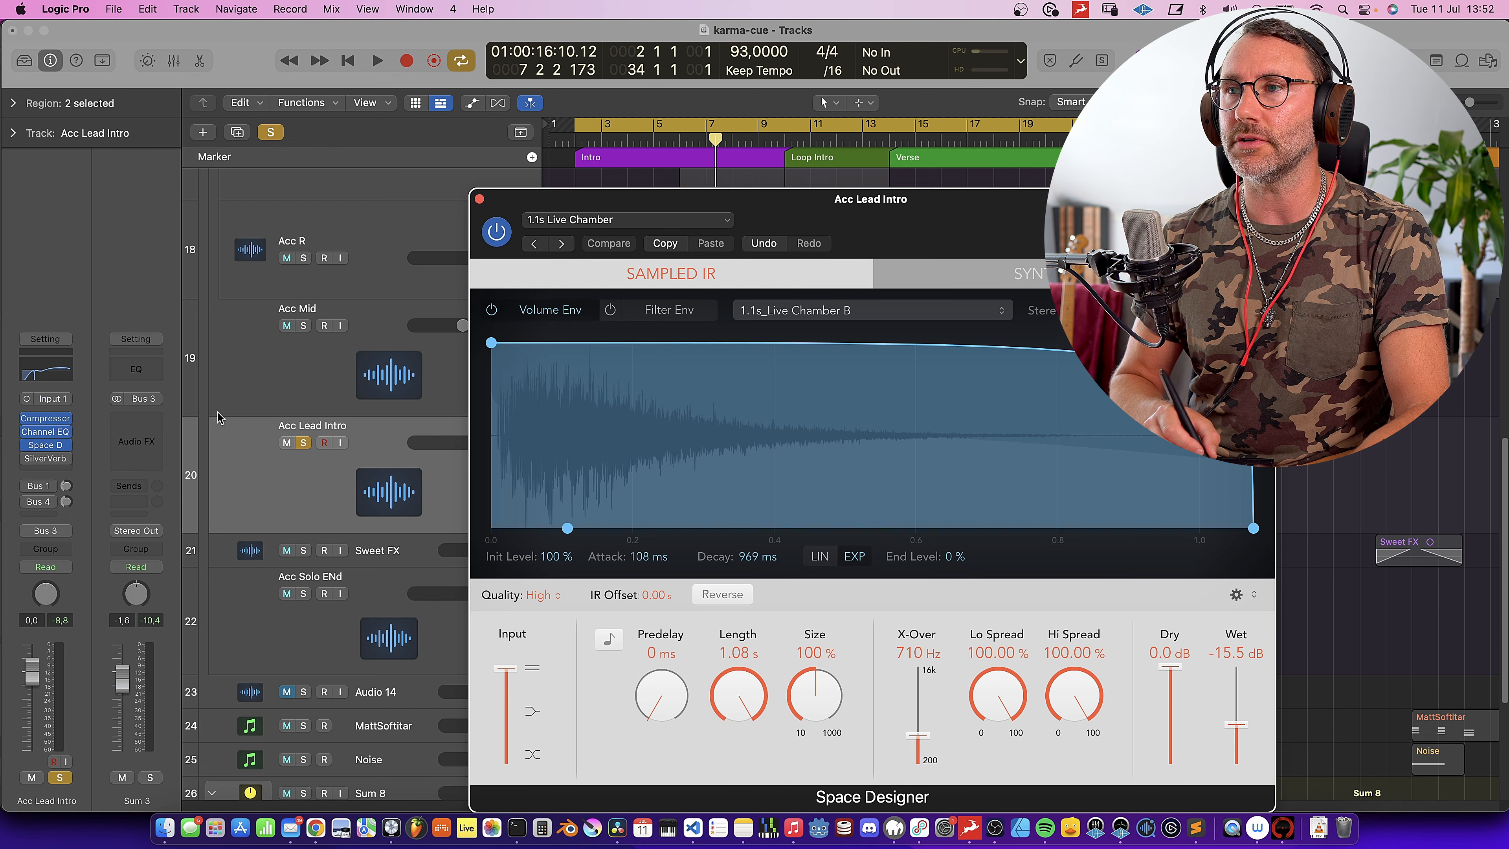
pyautogui.click(729, 223)
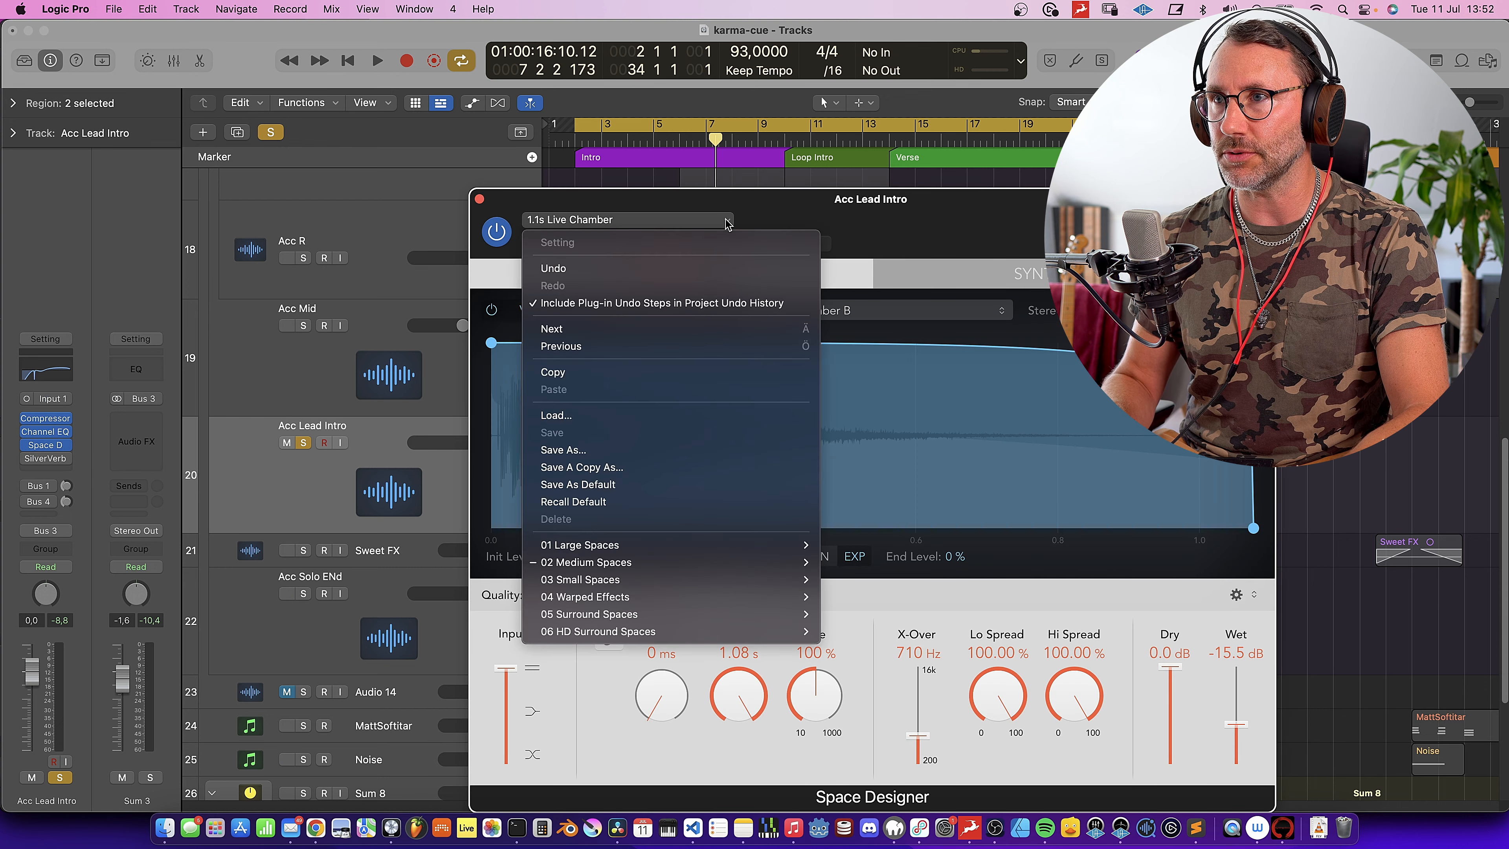
pyautogui.moveTo(589, 568)
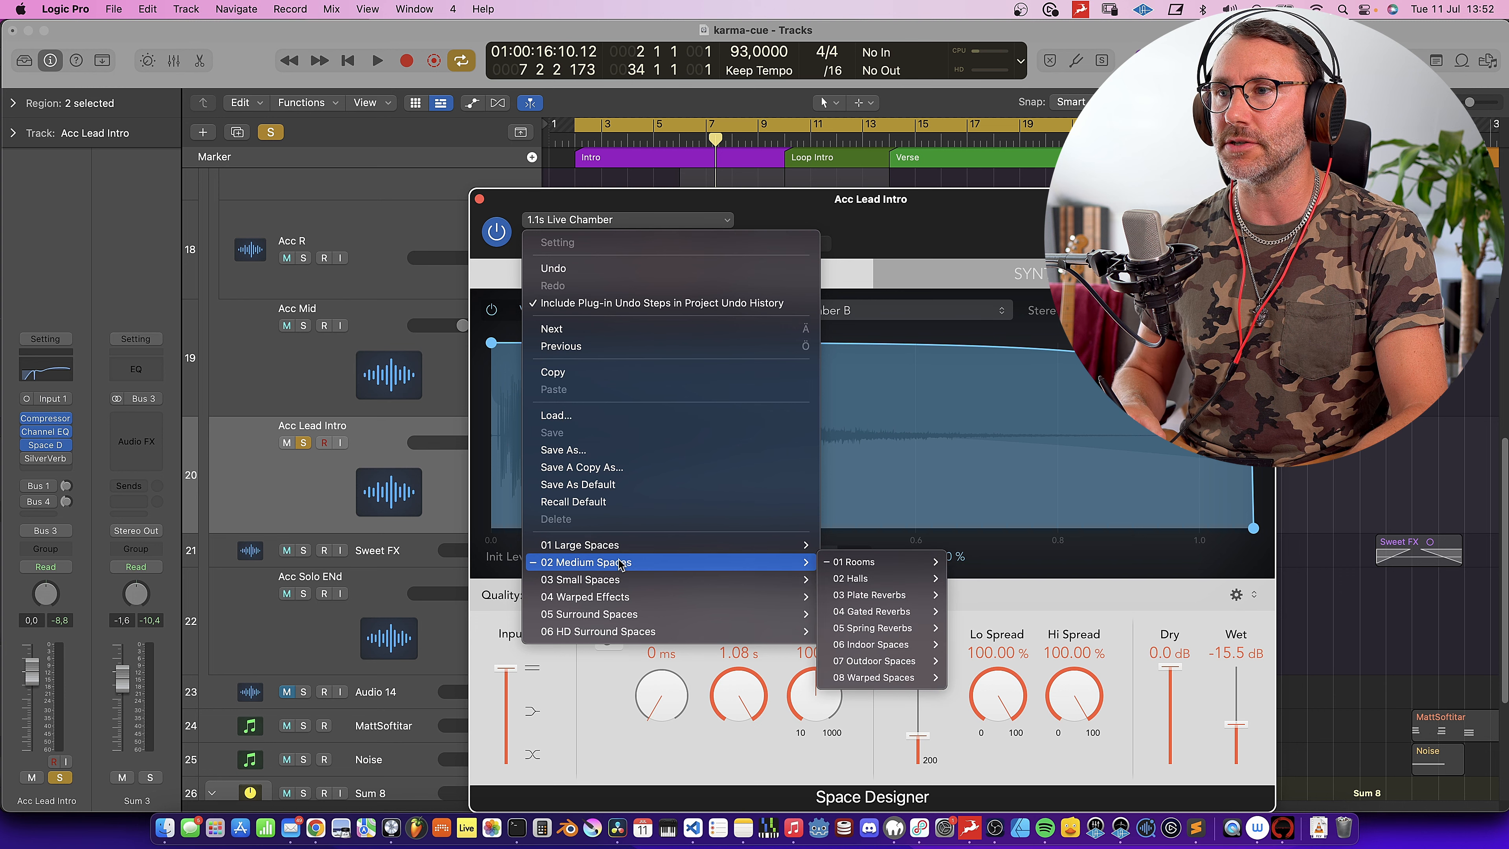
pyautogui.moveTo(916, 570)
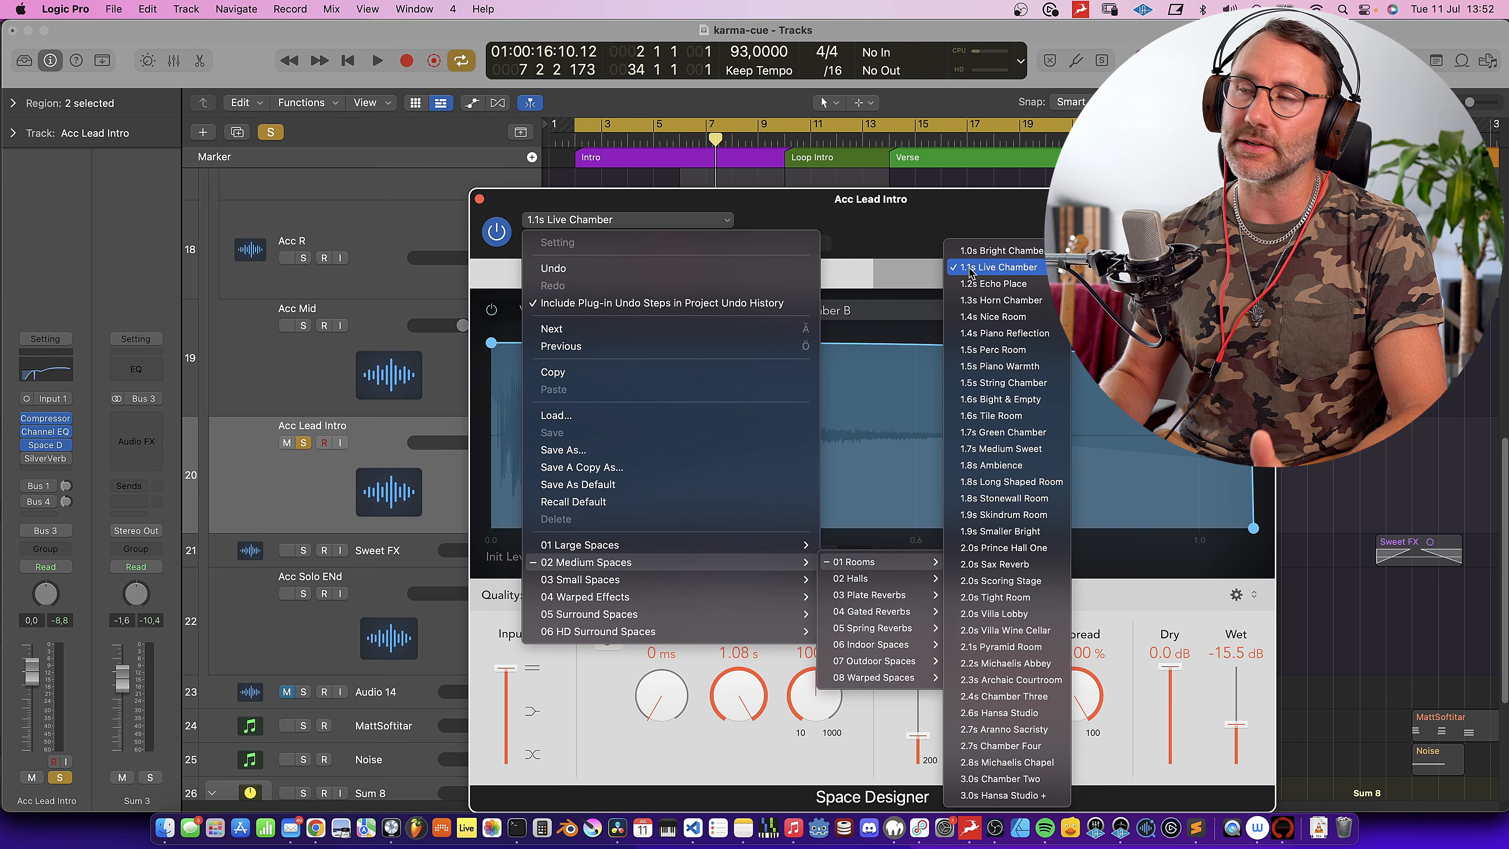
pyautogui.click(1027, 268)
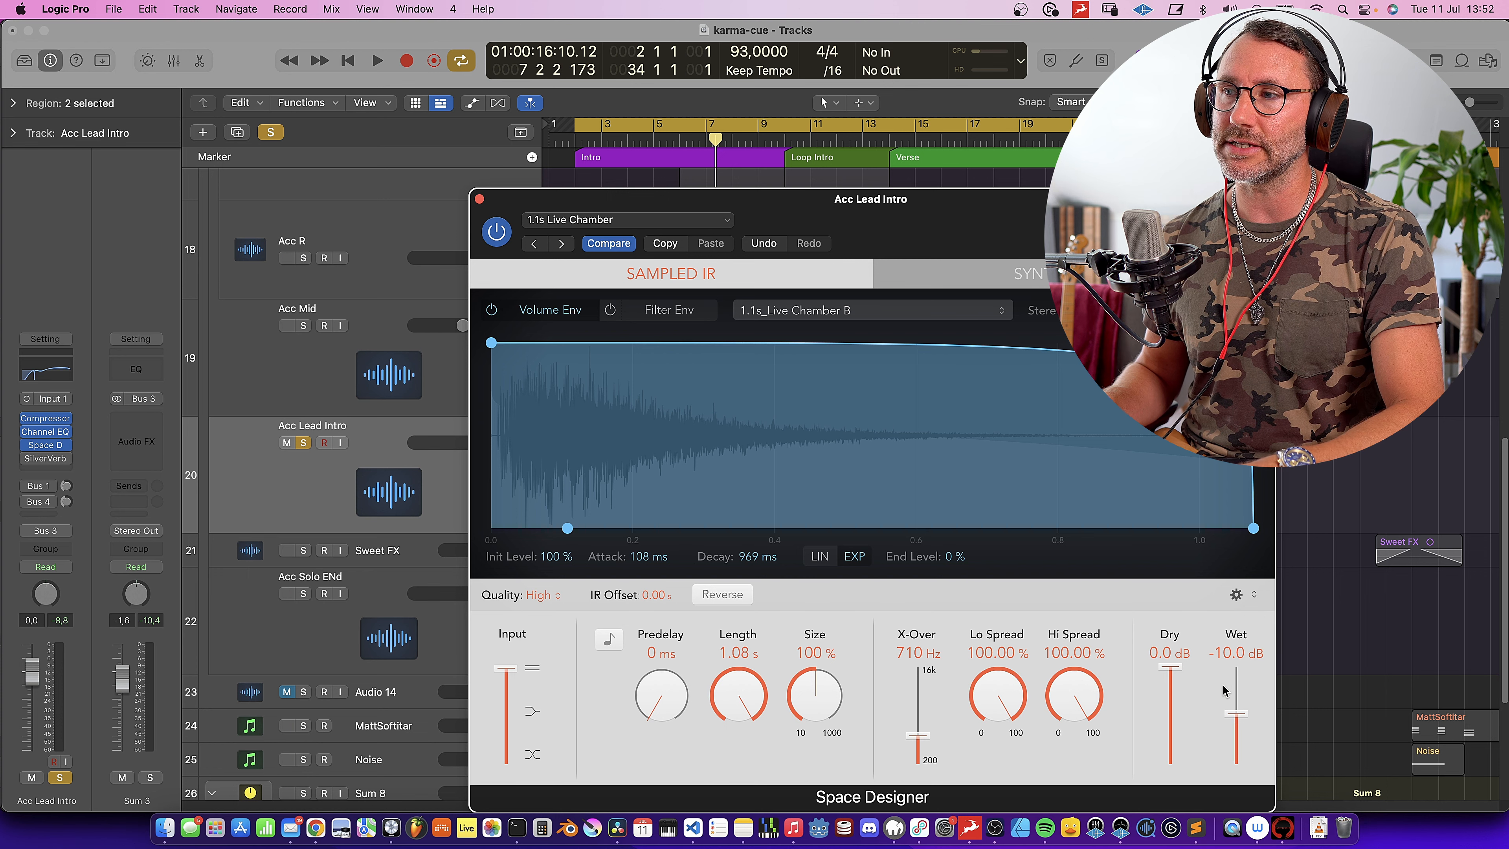
# Mute Space Designer's Wet level, raise it to about -9.8 dB during playback, and close the plug-in
pyautogui.moveTo(1238, 719); pyautogui.dragTo(1236, 800)
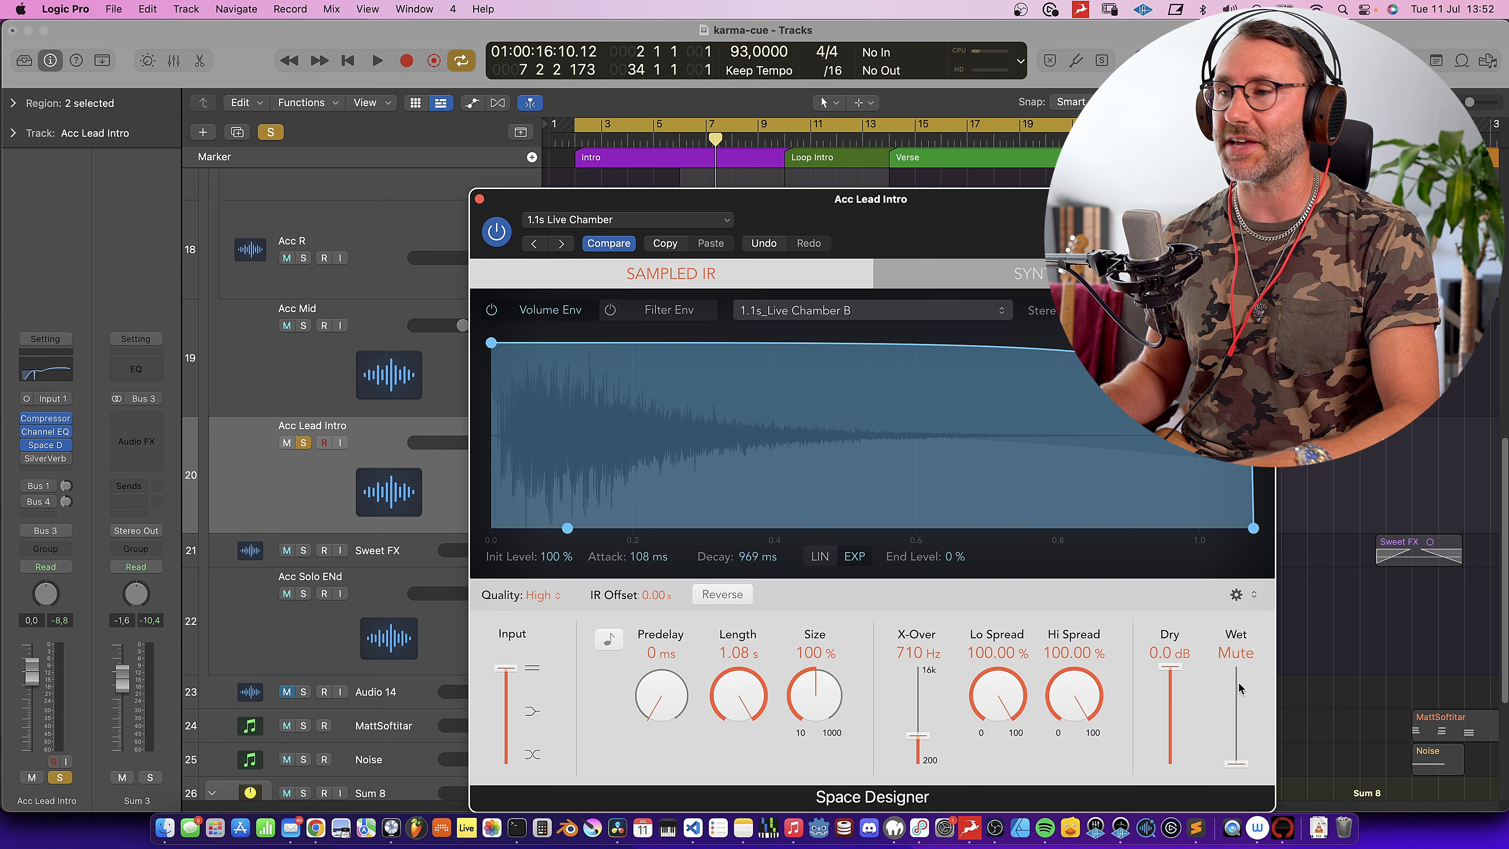
pyautogui.press('space')
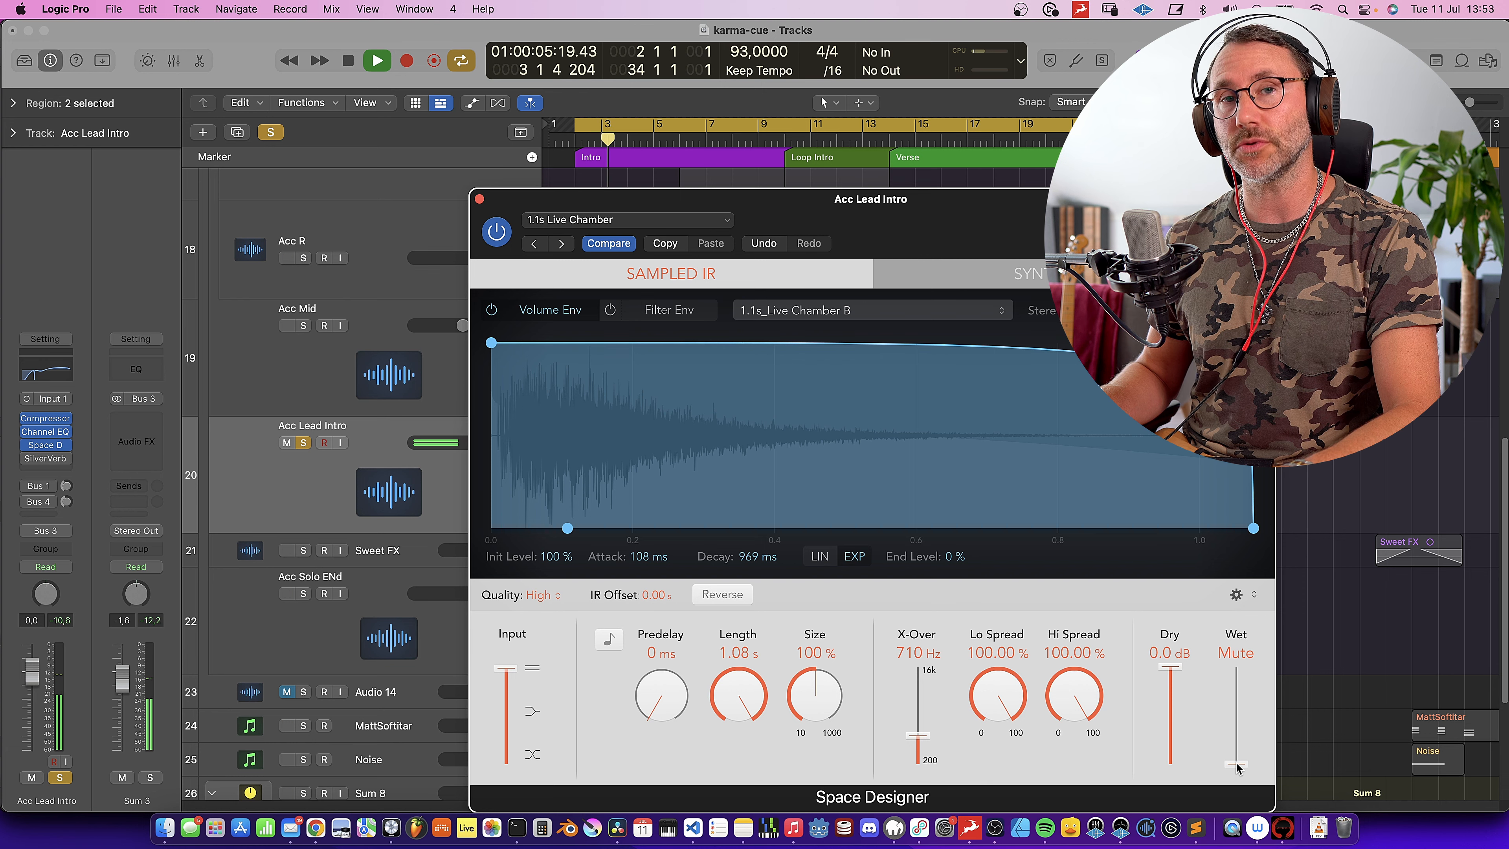
pyautogui.moveTo(1237, 767); pyautogui.dragTo(1242, 714)
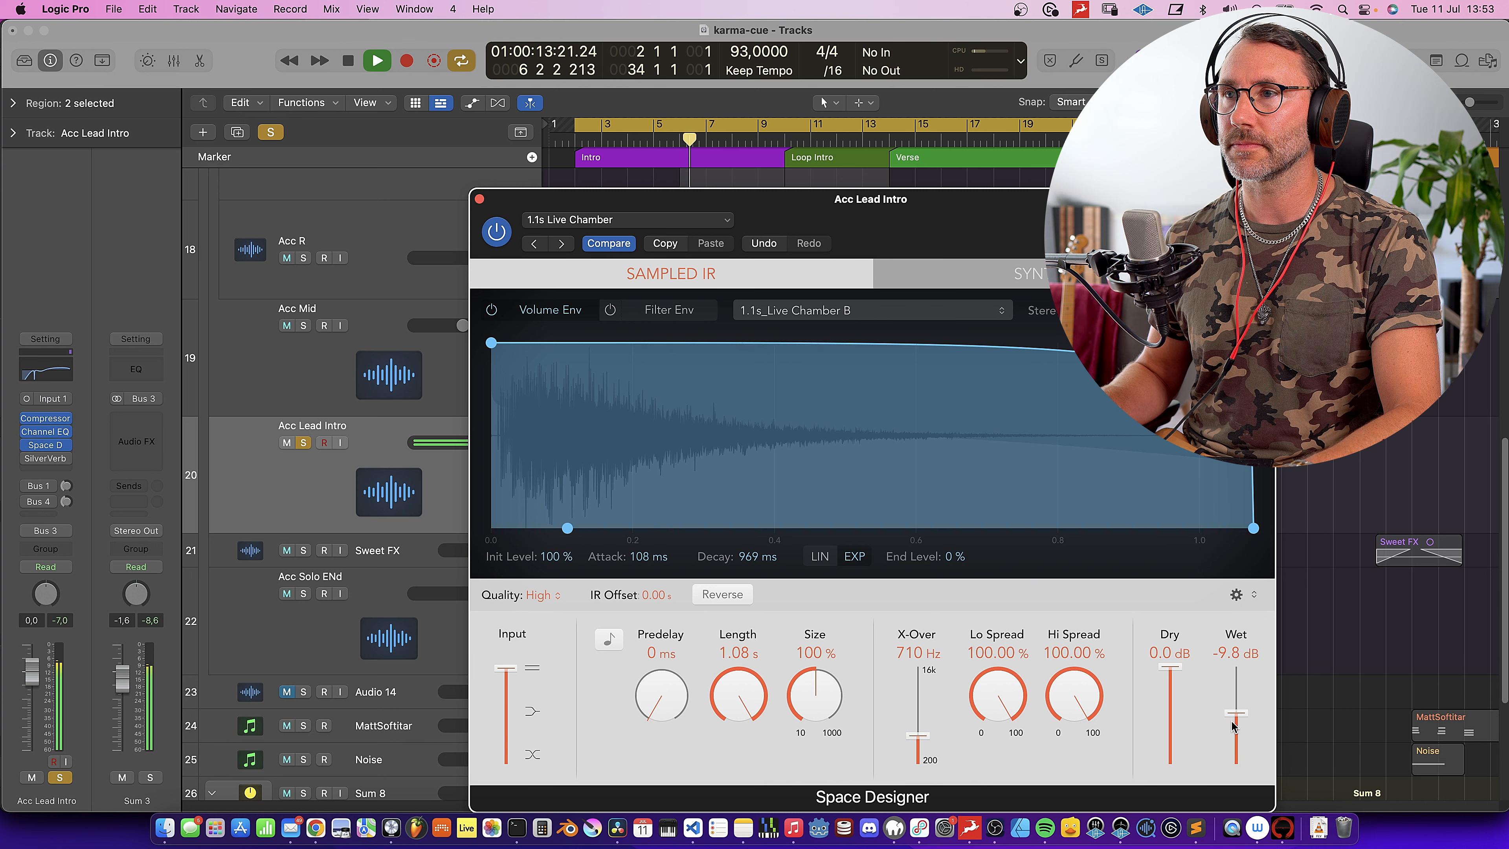
pyautogui.click(480, 200)
pyautogui.press('space')
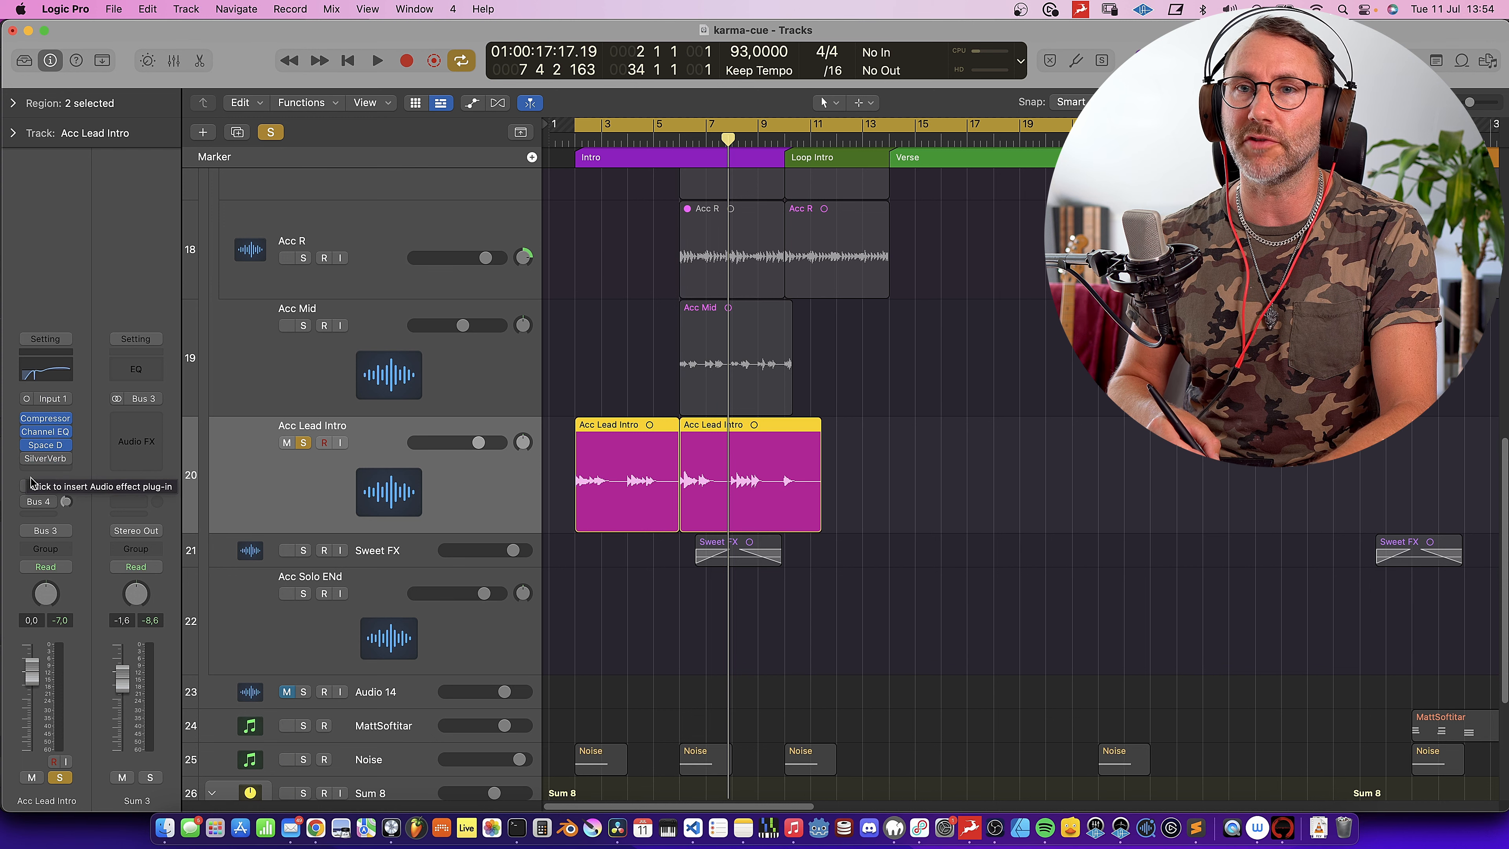
# In SilverVerb on Acc Lead Intro, set Dry to 87% and raise Wet from 0% to about 41% during playback
pyautogui.click(46, 459)
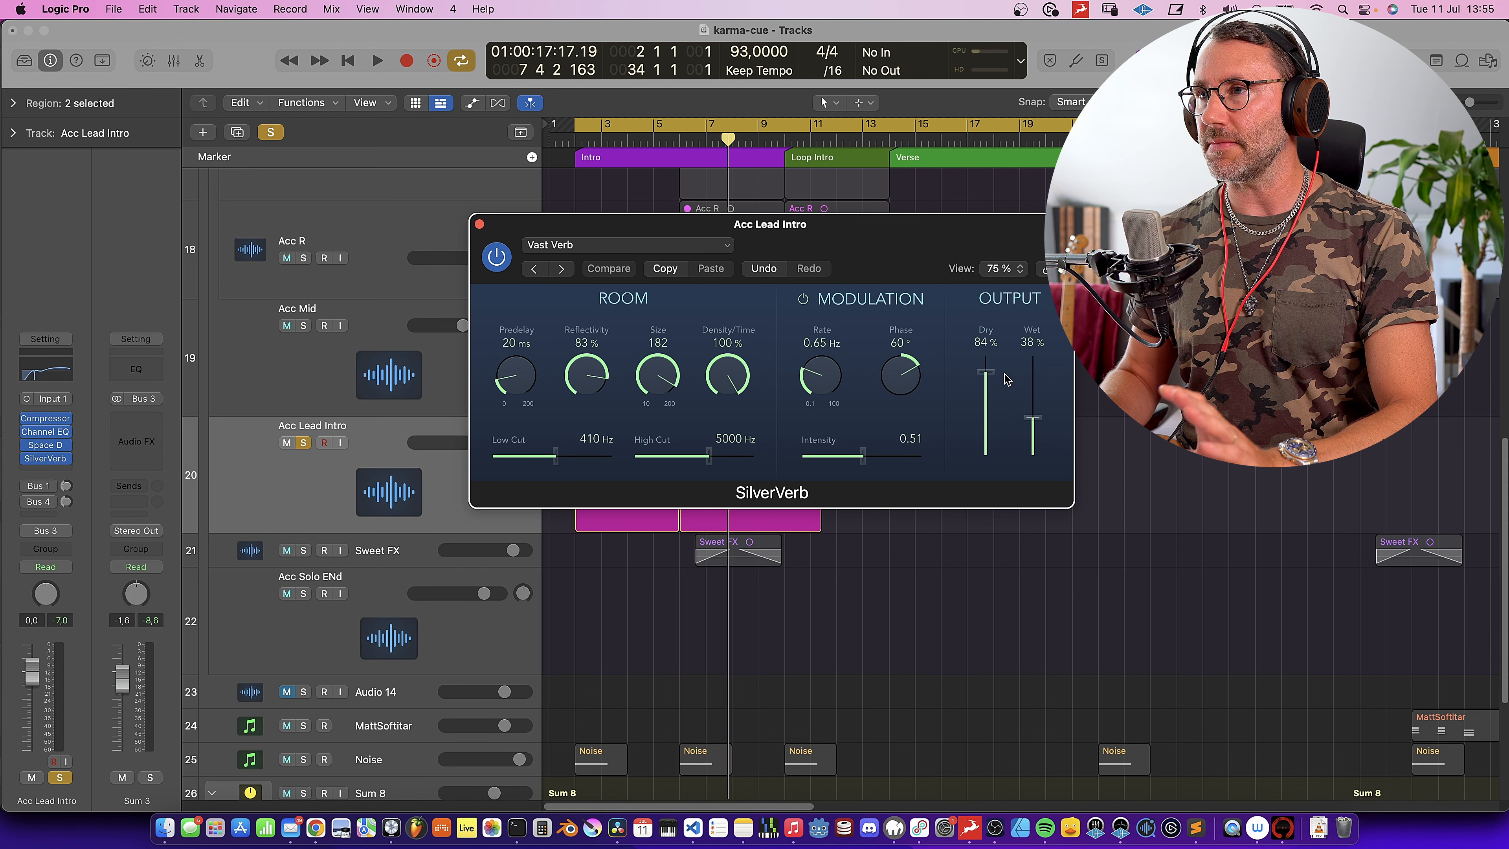
pyautogui.moveTo(990, 377); pyautogui.dragTo(991, 374)
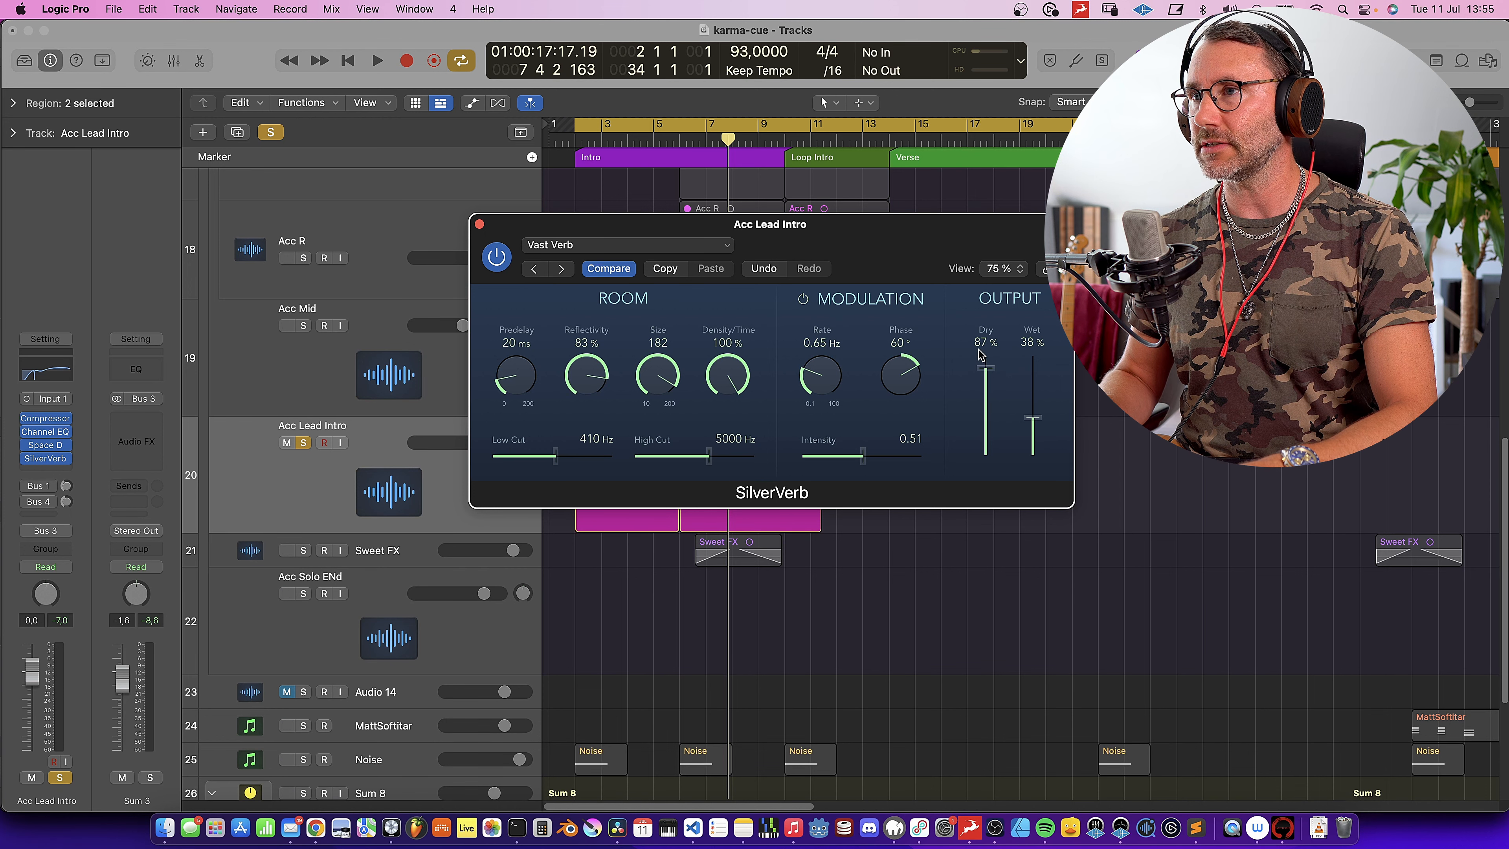
pyautogui.moveTo(1037, 422); pyautogui.dragTo(1033, 485)
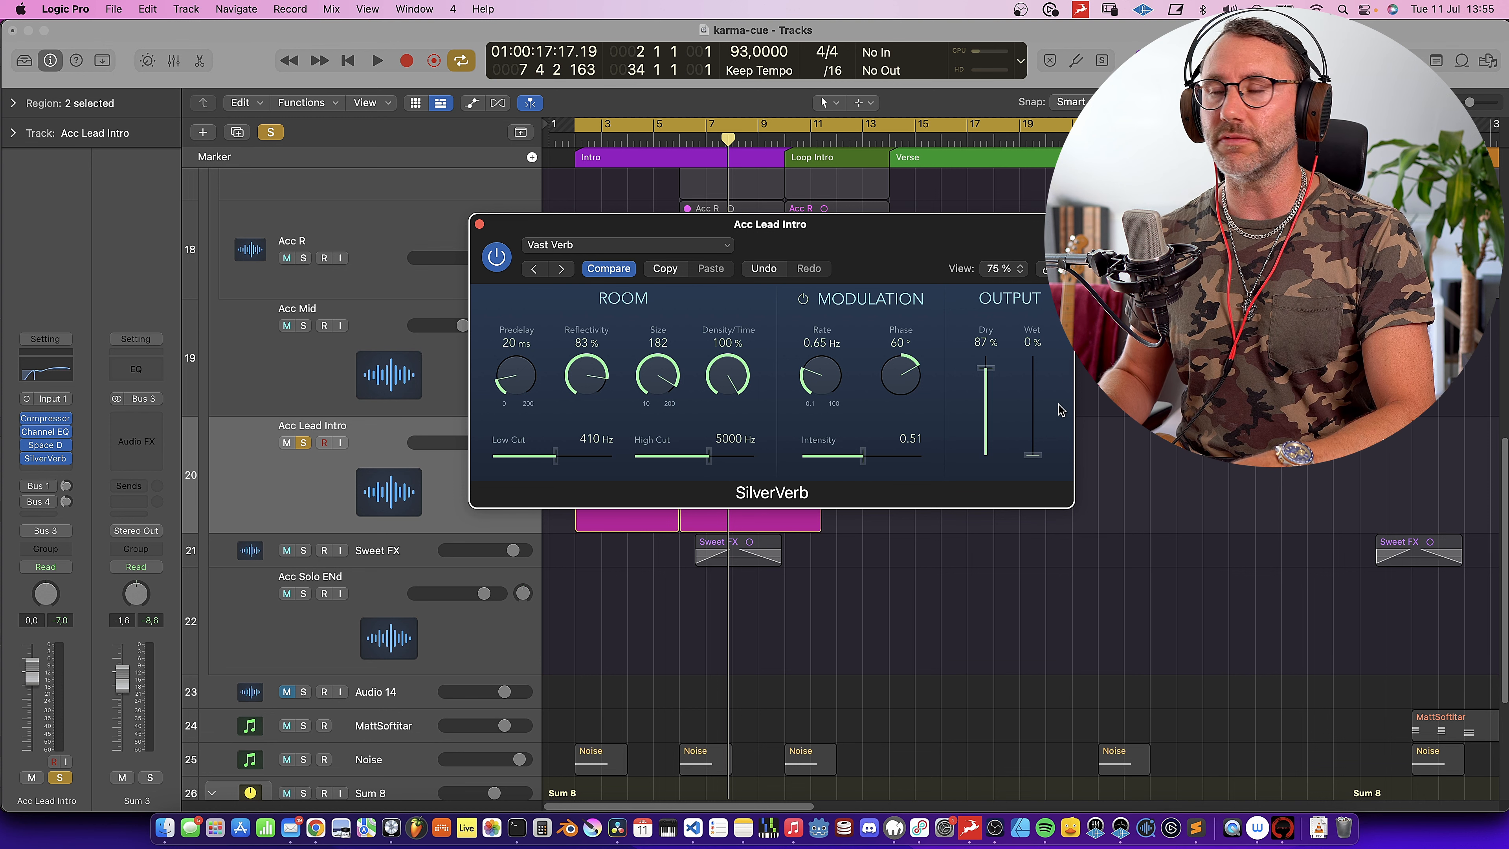
pyautogui.press('space')
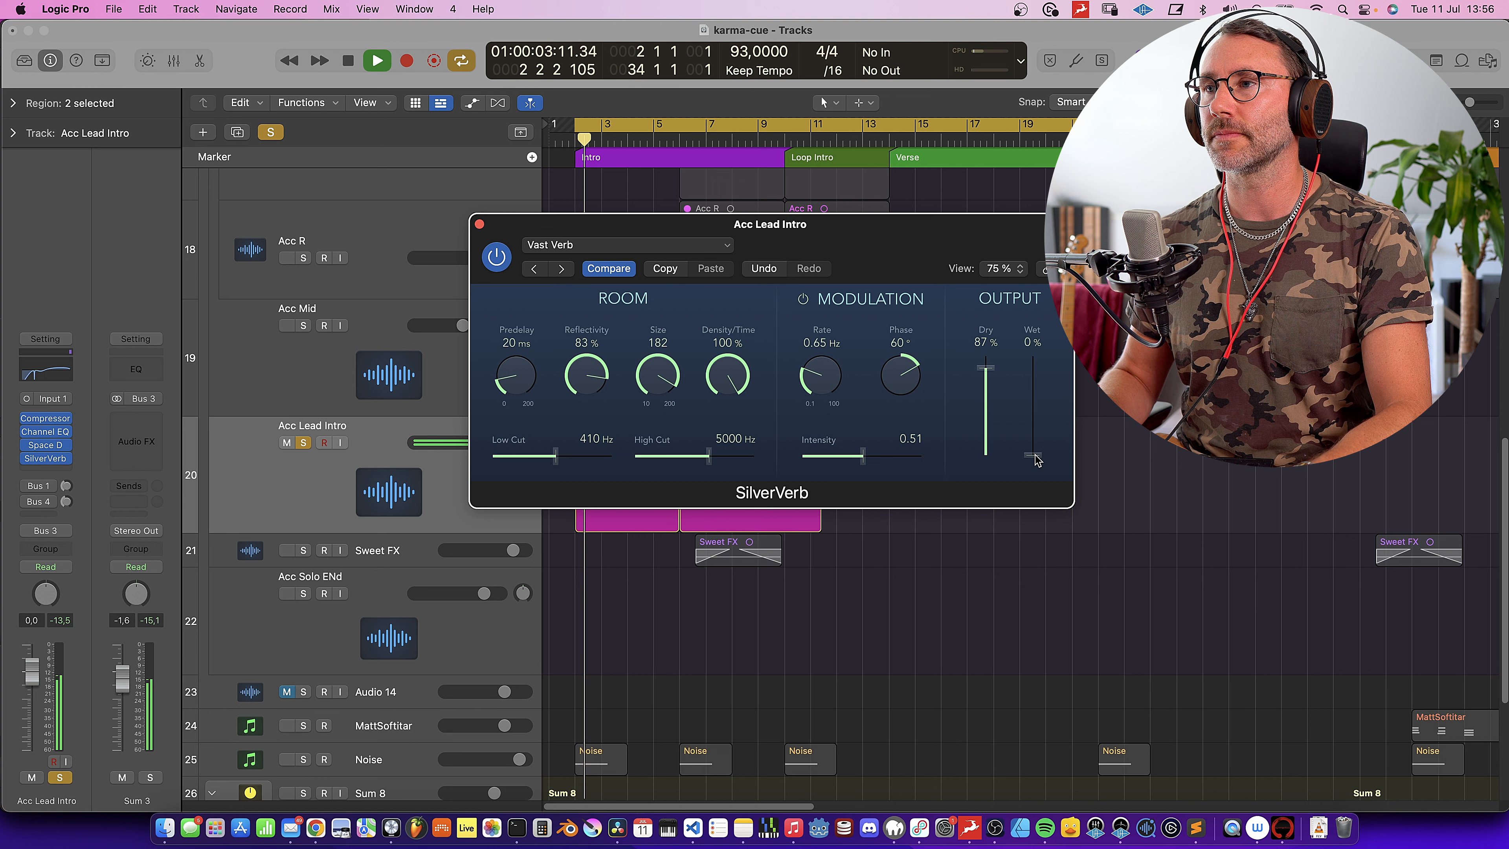
pyautogui.moveTo(1034, 459); pyautogui.dragTo(1036, 417)
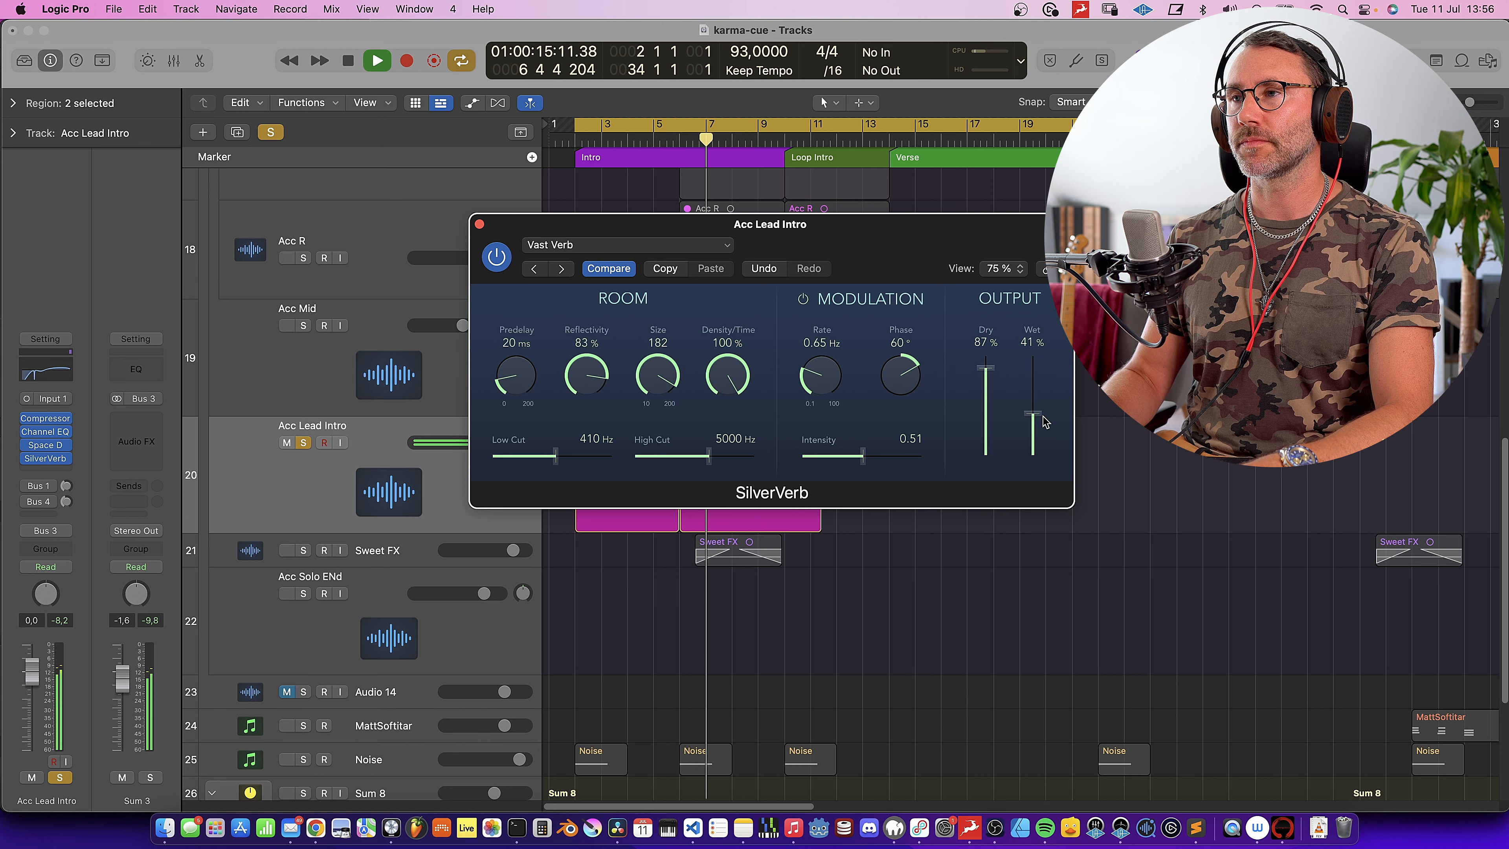
pyautogui.press('space')
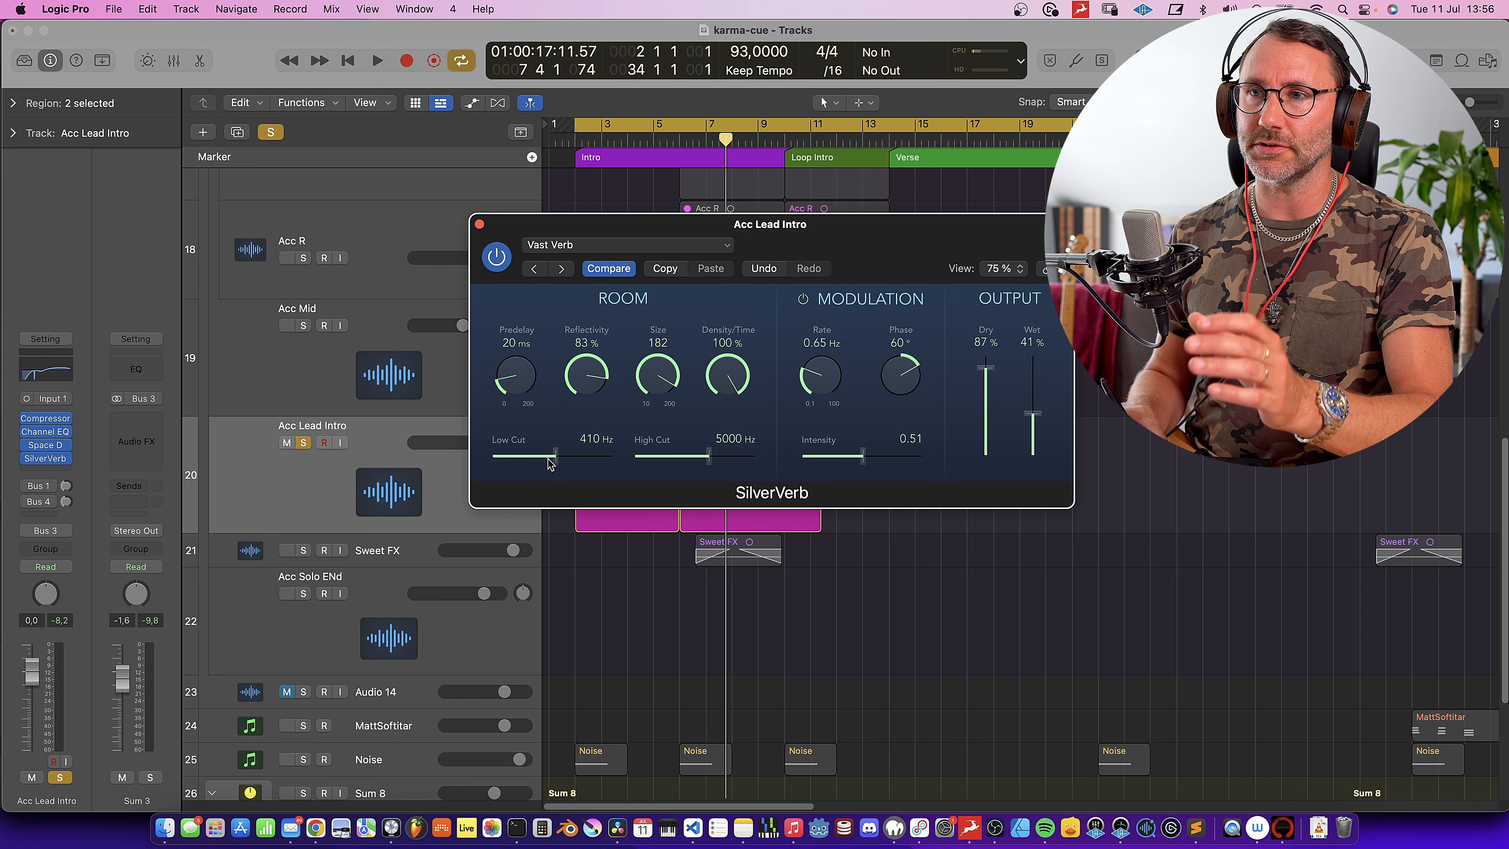
# Replay from the start and try SilverVerb with High Cut at 12000 Hz and Low Cut at 200 Hz
pyautogui.press('Return')
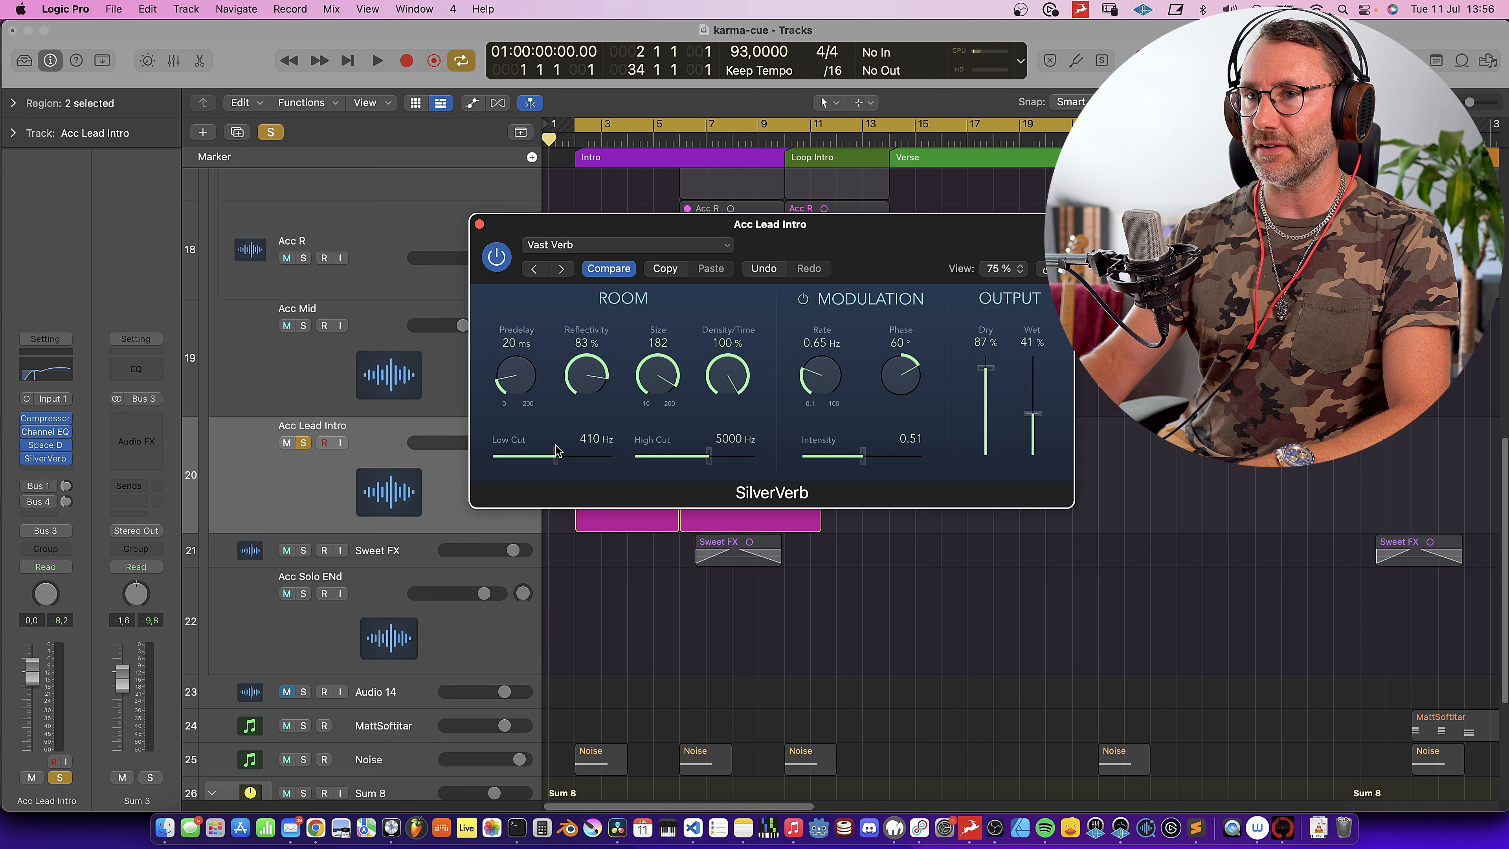
pyautogui.press('space')
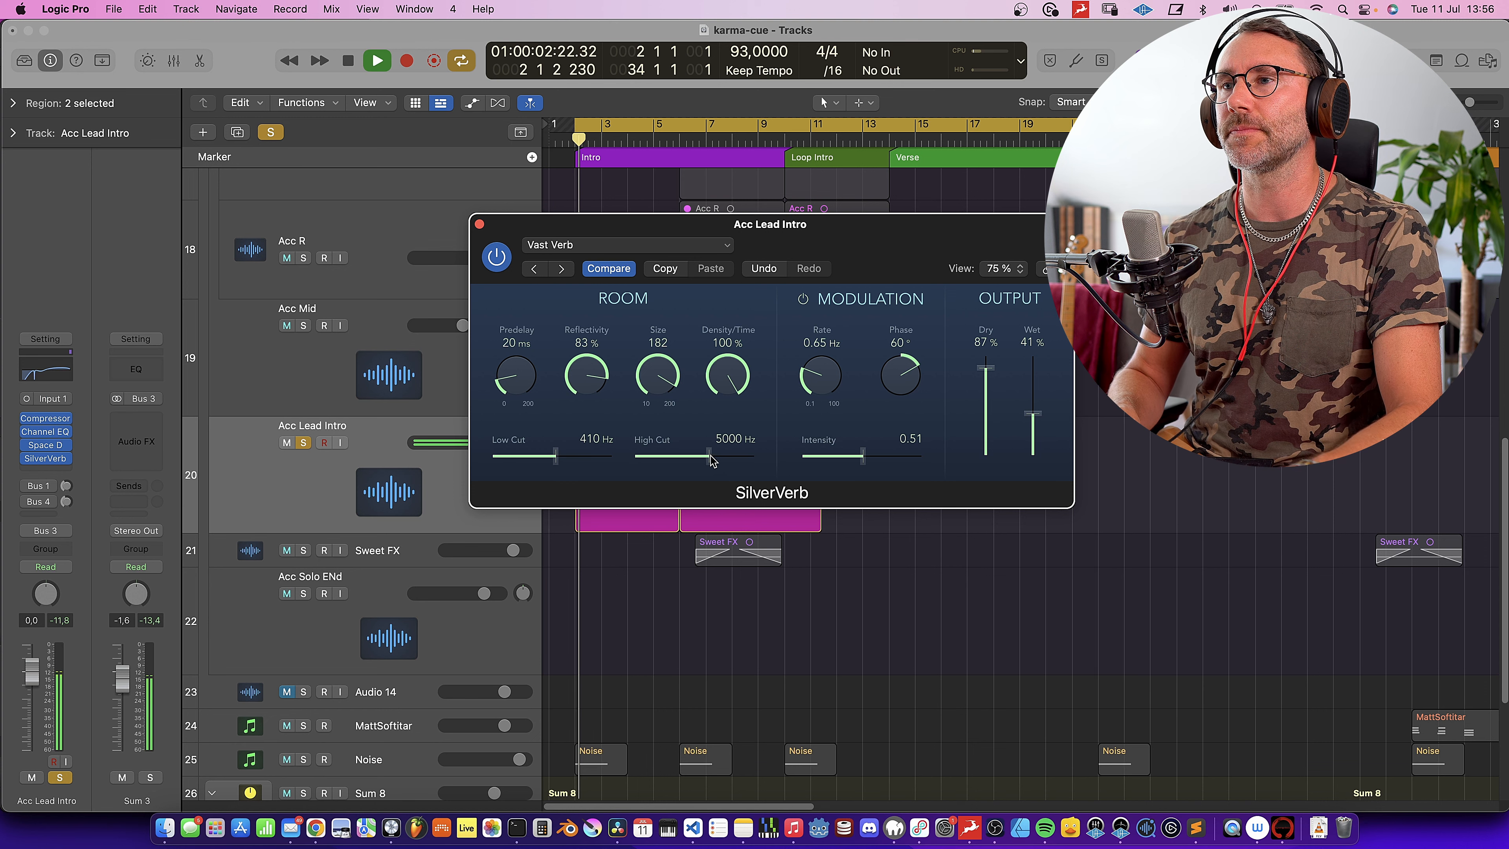
pyautogui.moveTo(709, 456); pyautogui.dragTo(755, 448)
pyautogui.moveTo(557, 457); pyautogui.dragTo(541, 458)
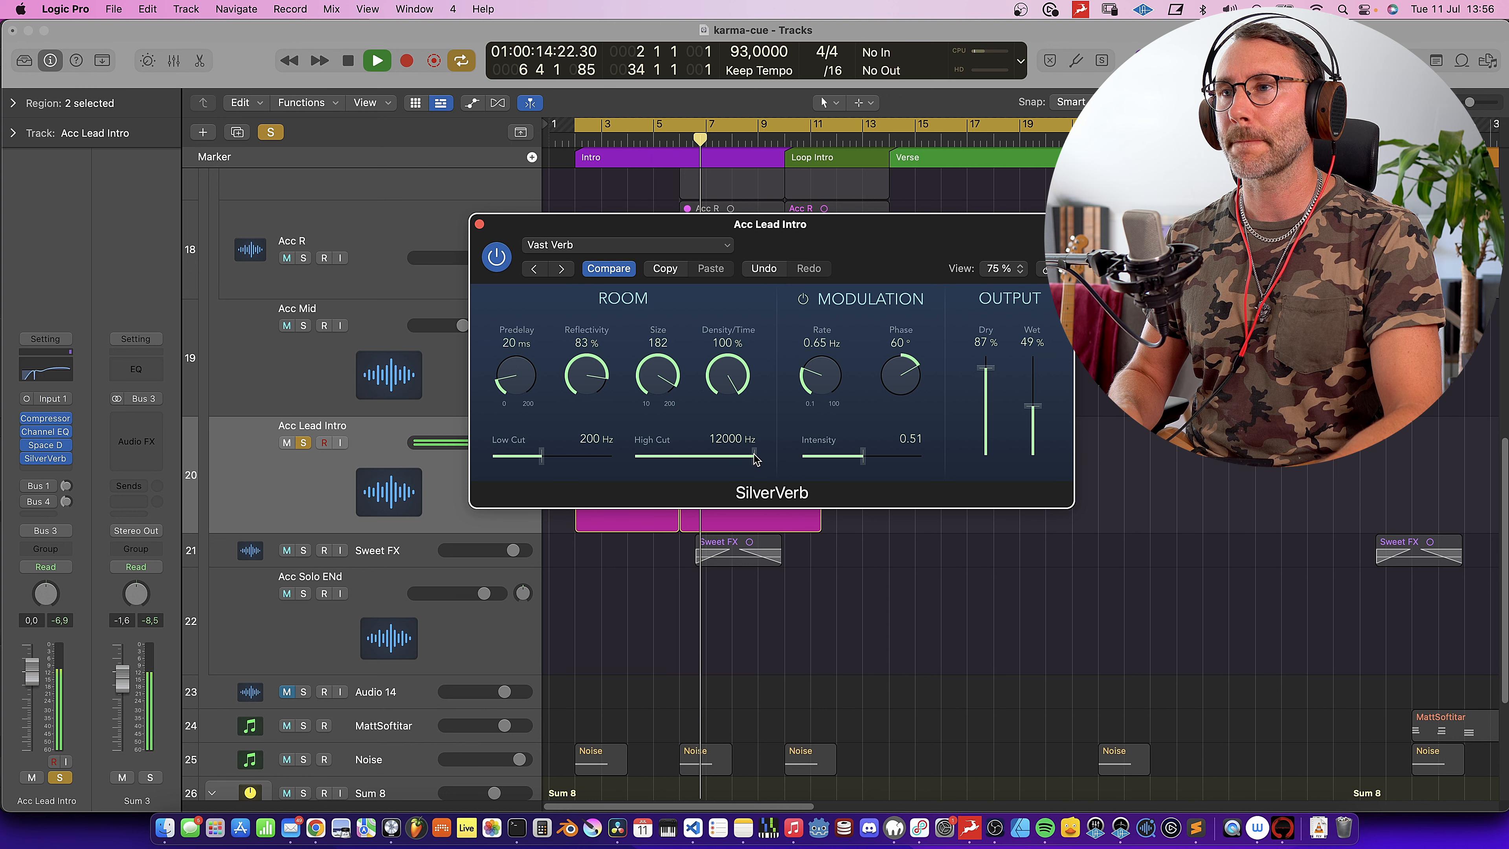
# Set SilverVerb's Low Cut to 500 Hz, High Cut to 4200 Hz and Wet to 44%, and close the plug-in
pyautogui.moveTo(756, 458); pyautogui.dragTo(707, 460)
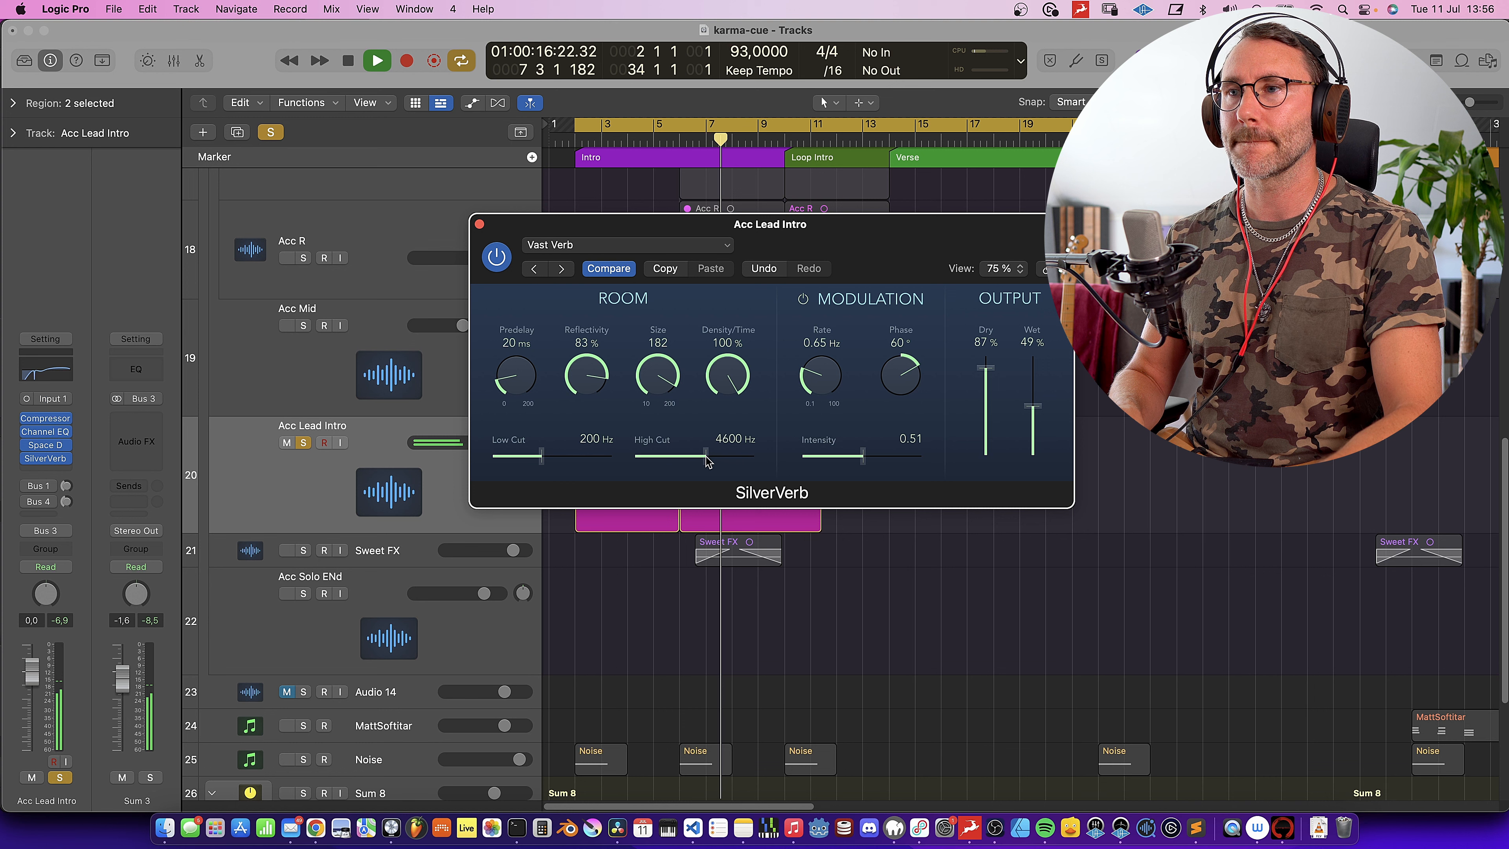
pyautogui.moveTo(541, 458); pyautogui.dragTo(562, 458)
pyautogui.moveTo(711, 459); pyautogui.dragTo(706, 460)
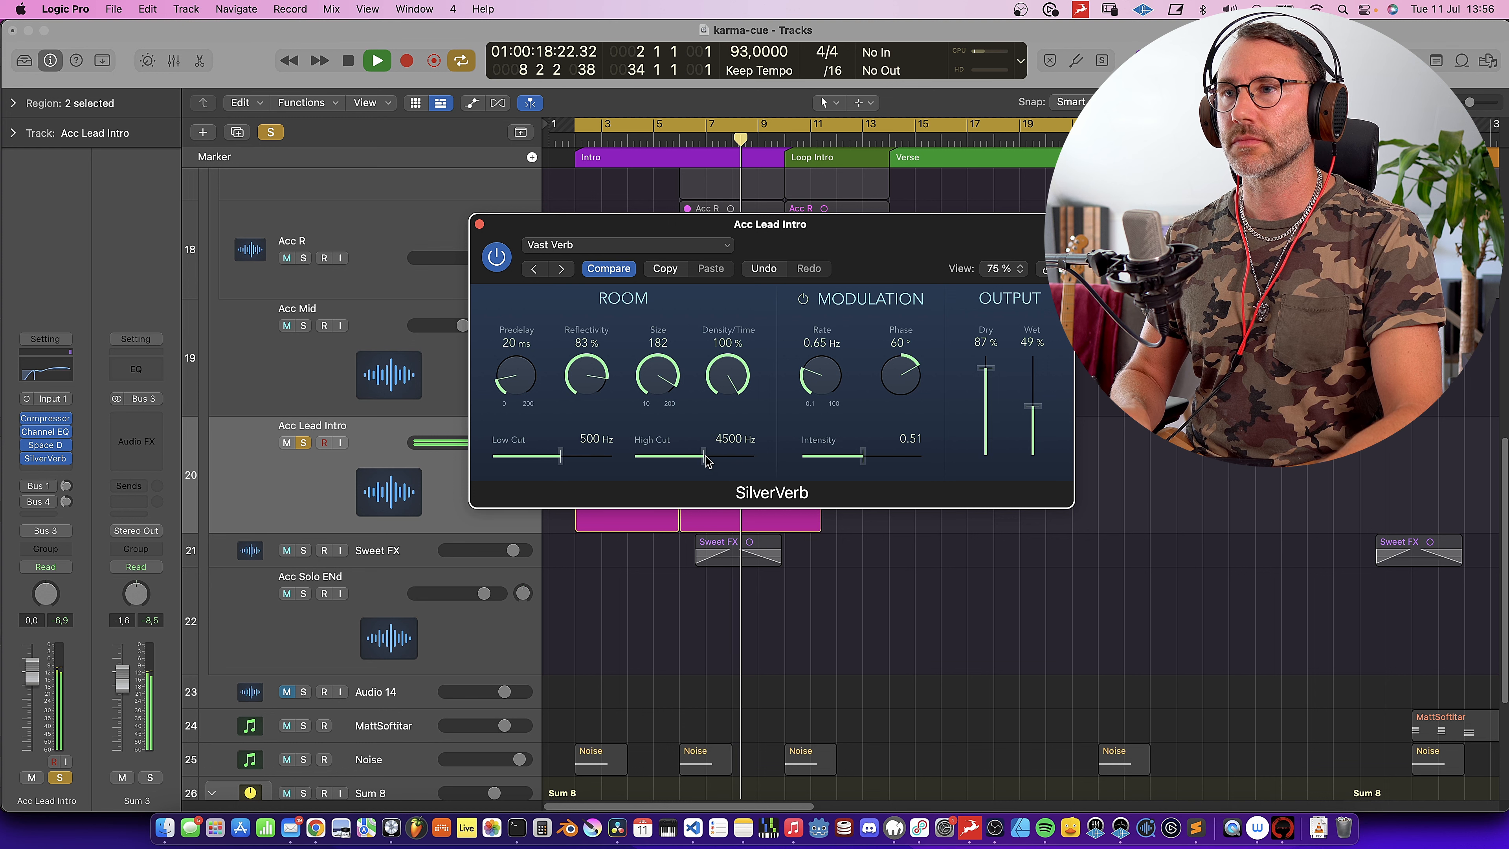
pyautogui.moveTo(1034, 407); pyautogui.dragTo(1038, 422)
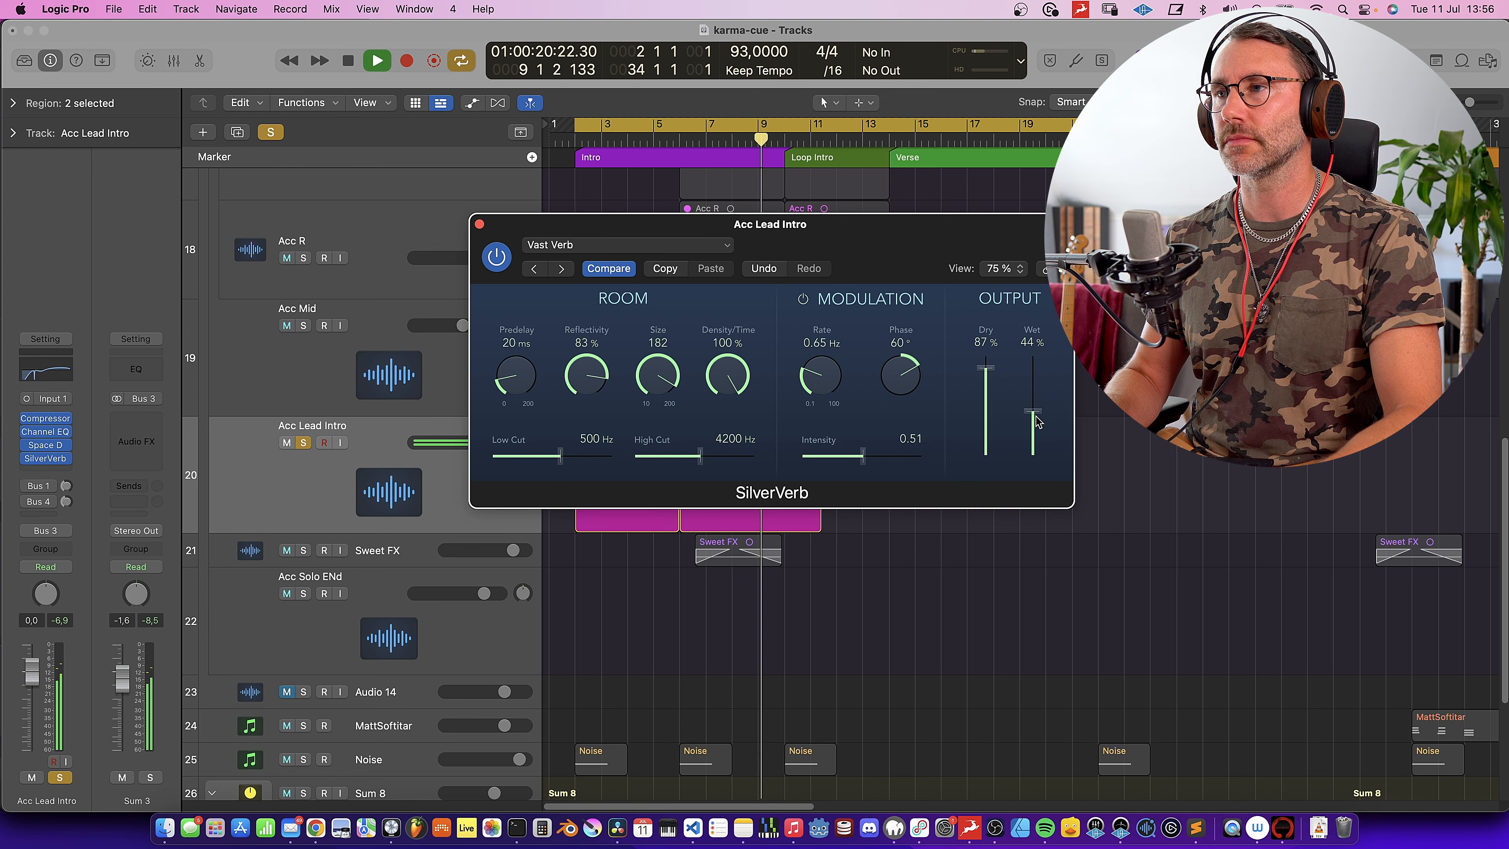
pyautogui.press('space')
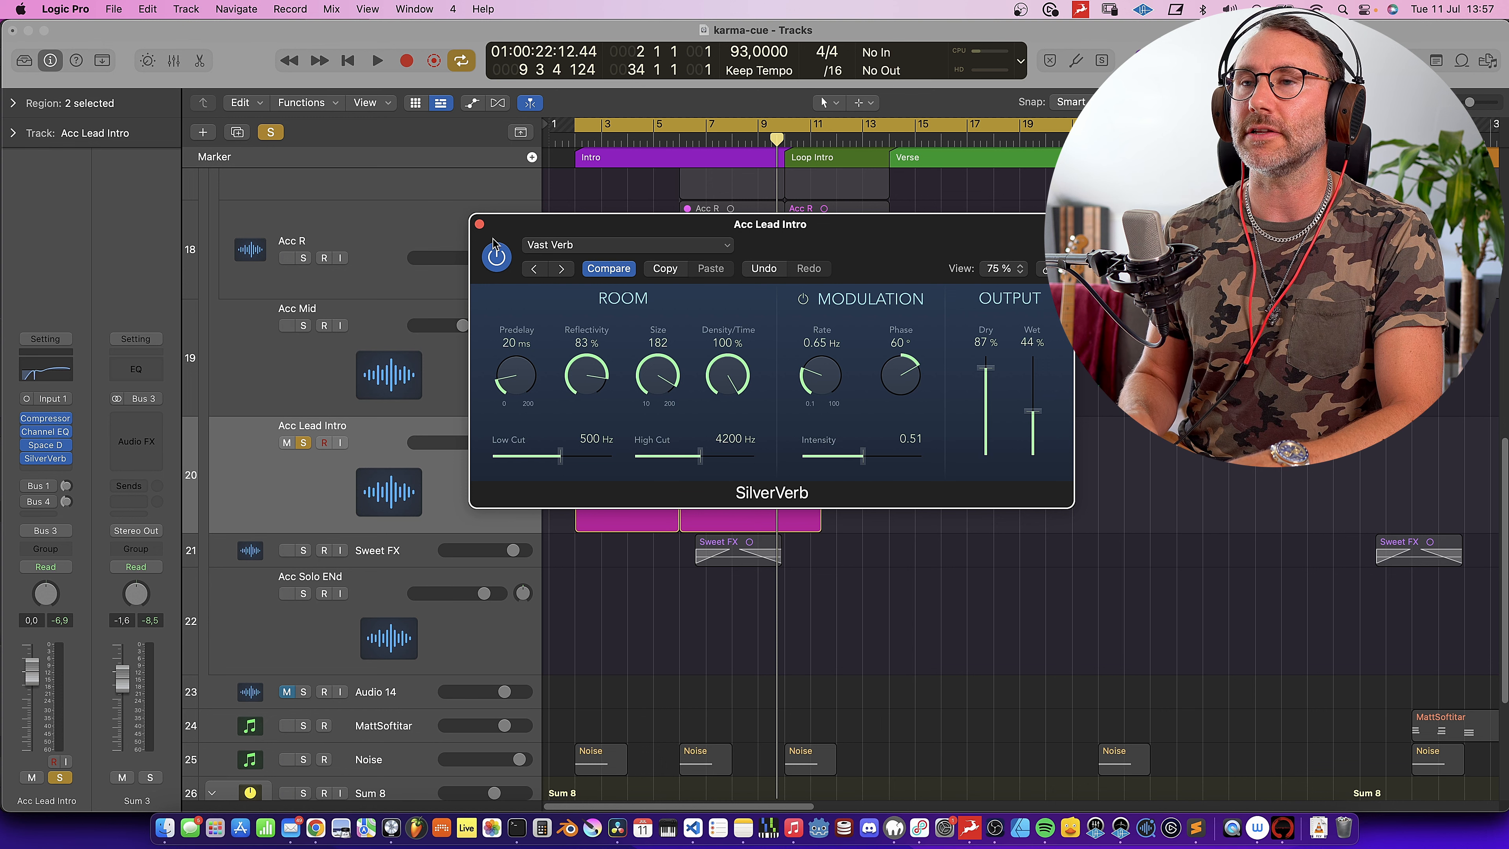
pyautogui.click(480, 226)
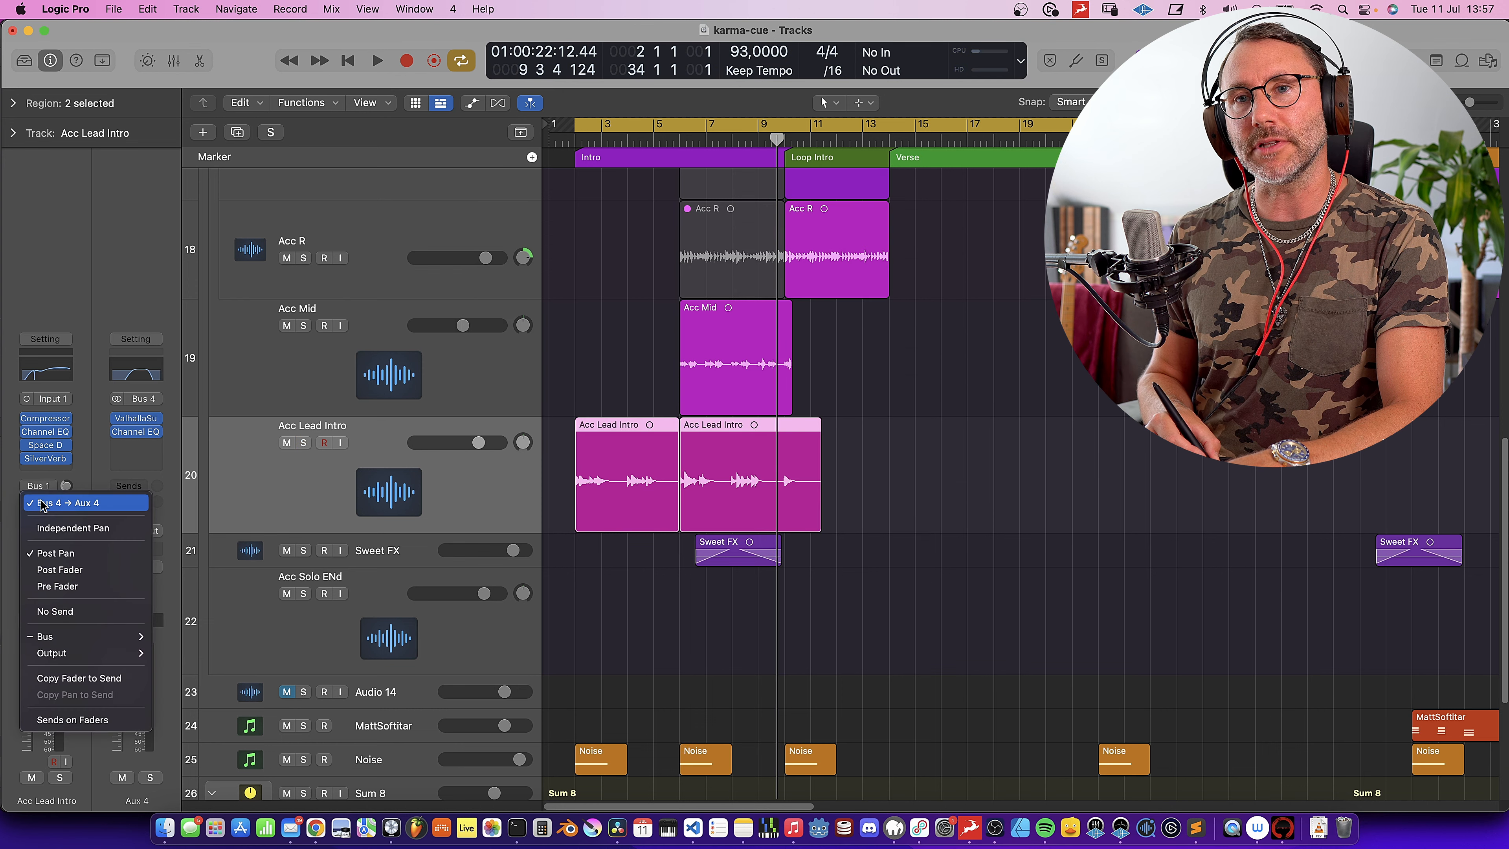
# Open ValhallaSupermassive on Aux 4, moving its window clear of the track headers, and bypass Space Designer and SilverVerb on Acc Lead Intro
pyautogui.click(141, 423)
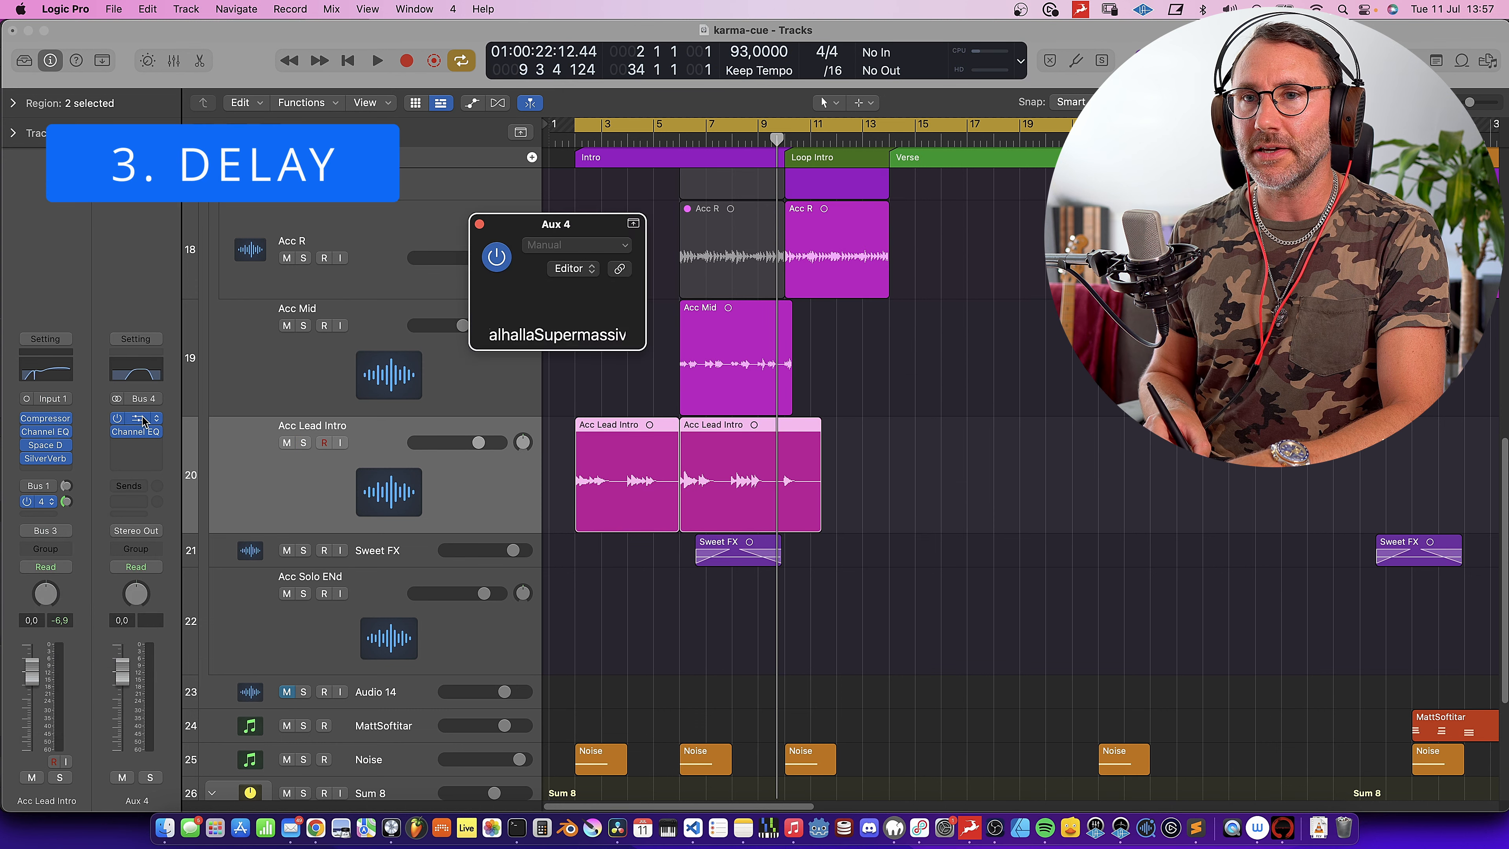
pyautogui.moveTo(806, 227); pyautogui.dragTo(770, 211)
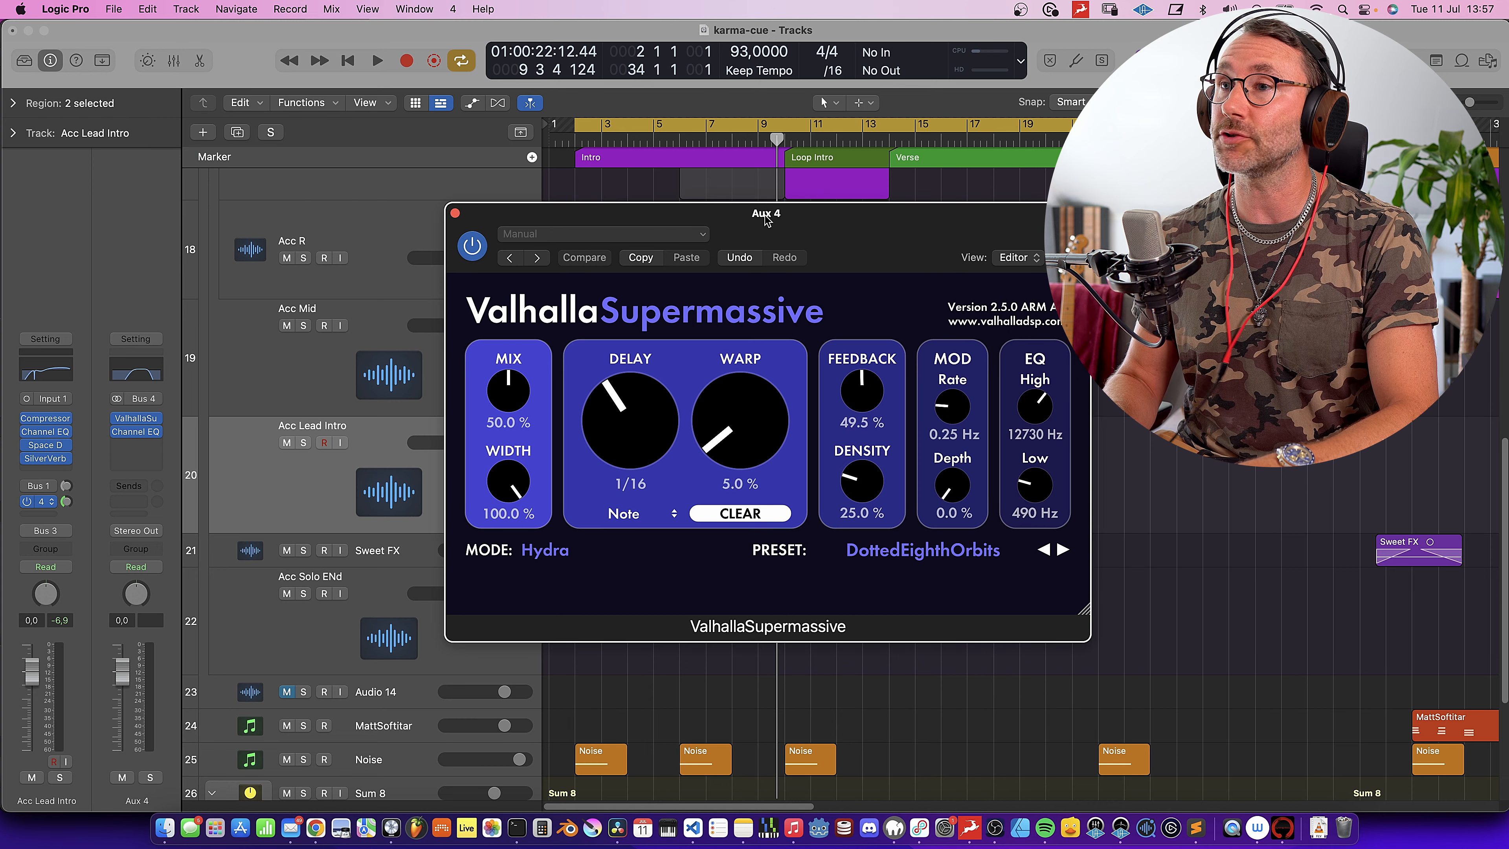
pyautogui.moveTo(767, 219); pyautogui.dragTo(862, 134)
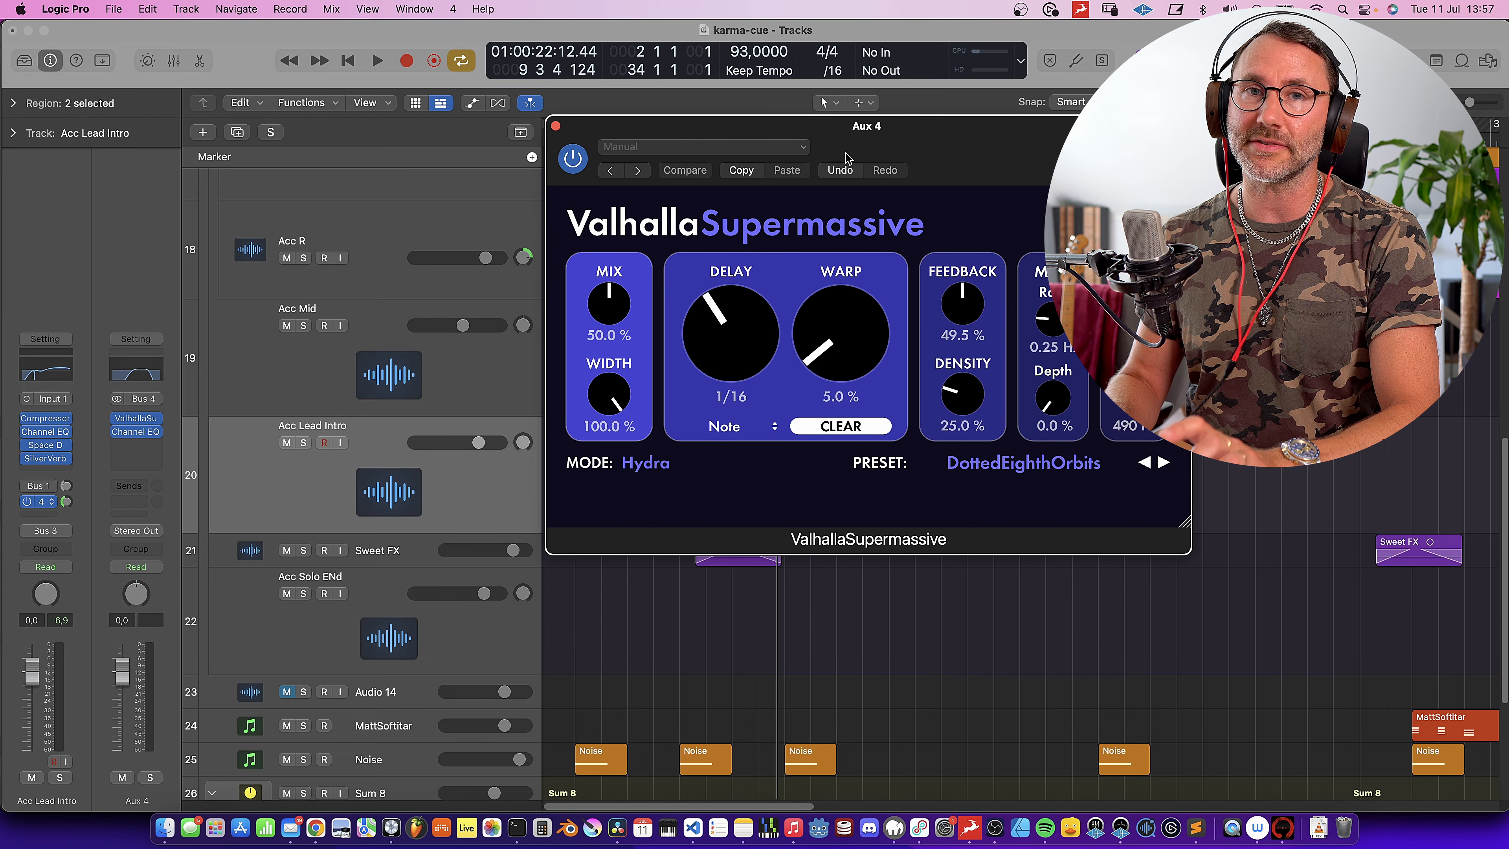
pyautogui.moveTo(874, 137); pyautogui.dragTo(867, 192)
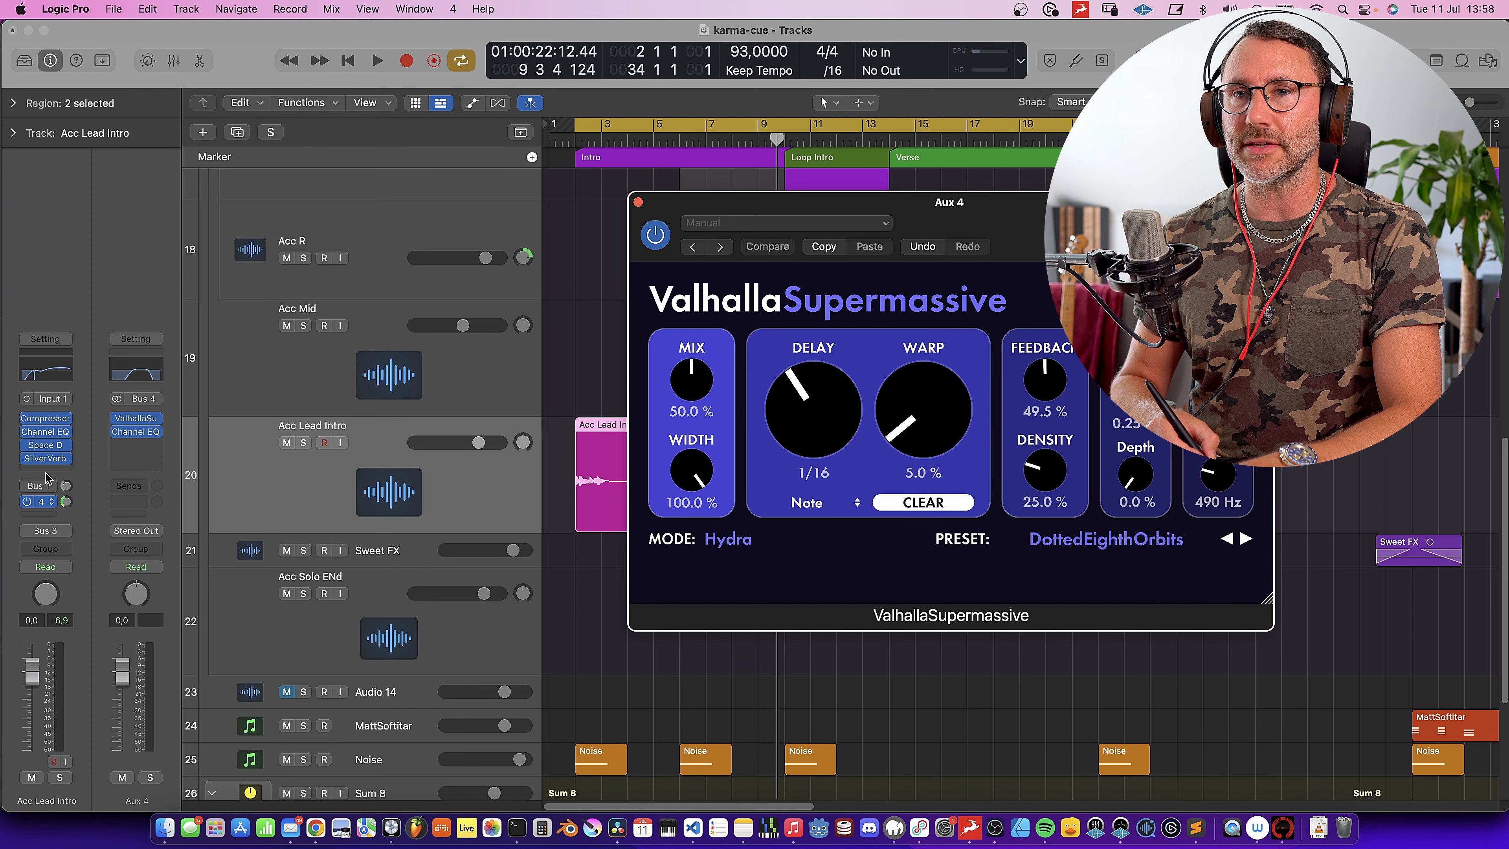
pyautogui.moveTo(26, 450)
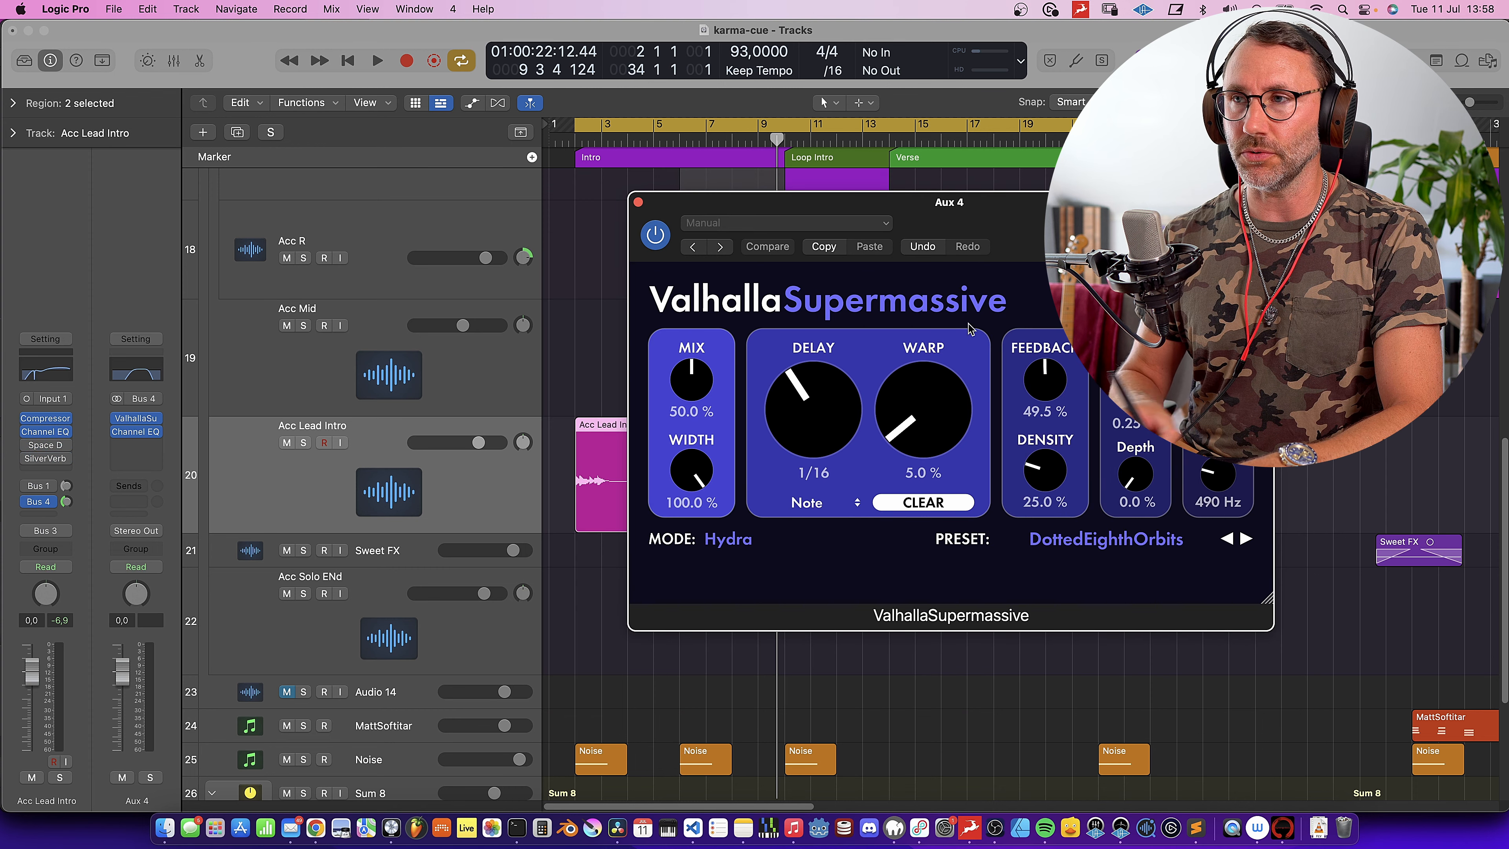
pyautogui.moveTo(1004, 216); pyautogui.dragTo(1121, 193)
# During playback, set ValhallaSupermassive's EQ High to 12400 Hz and bring Acc Lead Intro's Bus 4 send to about -16.3 dB
pyautogui.press('space')
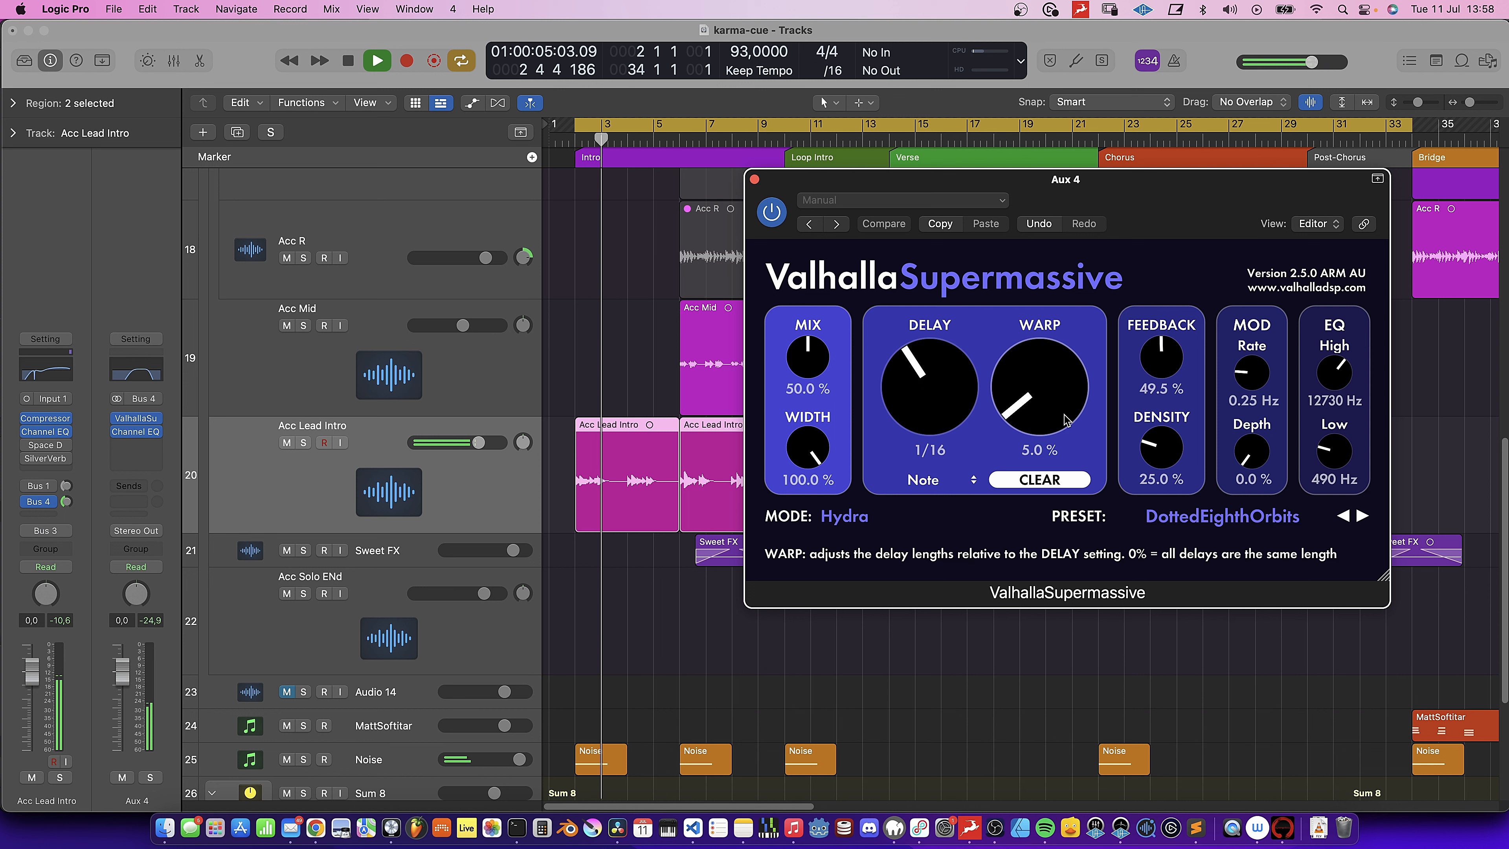
pyautogui.moveTo(67, 506); pyautogui.dragTo(86, 453)
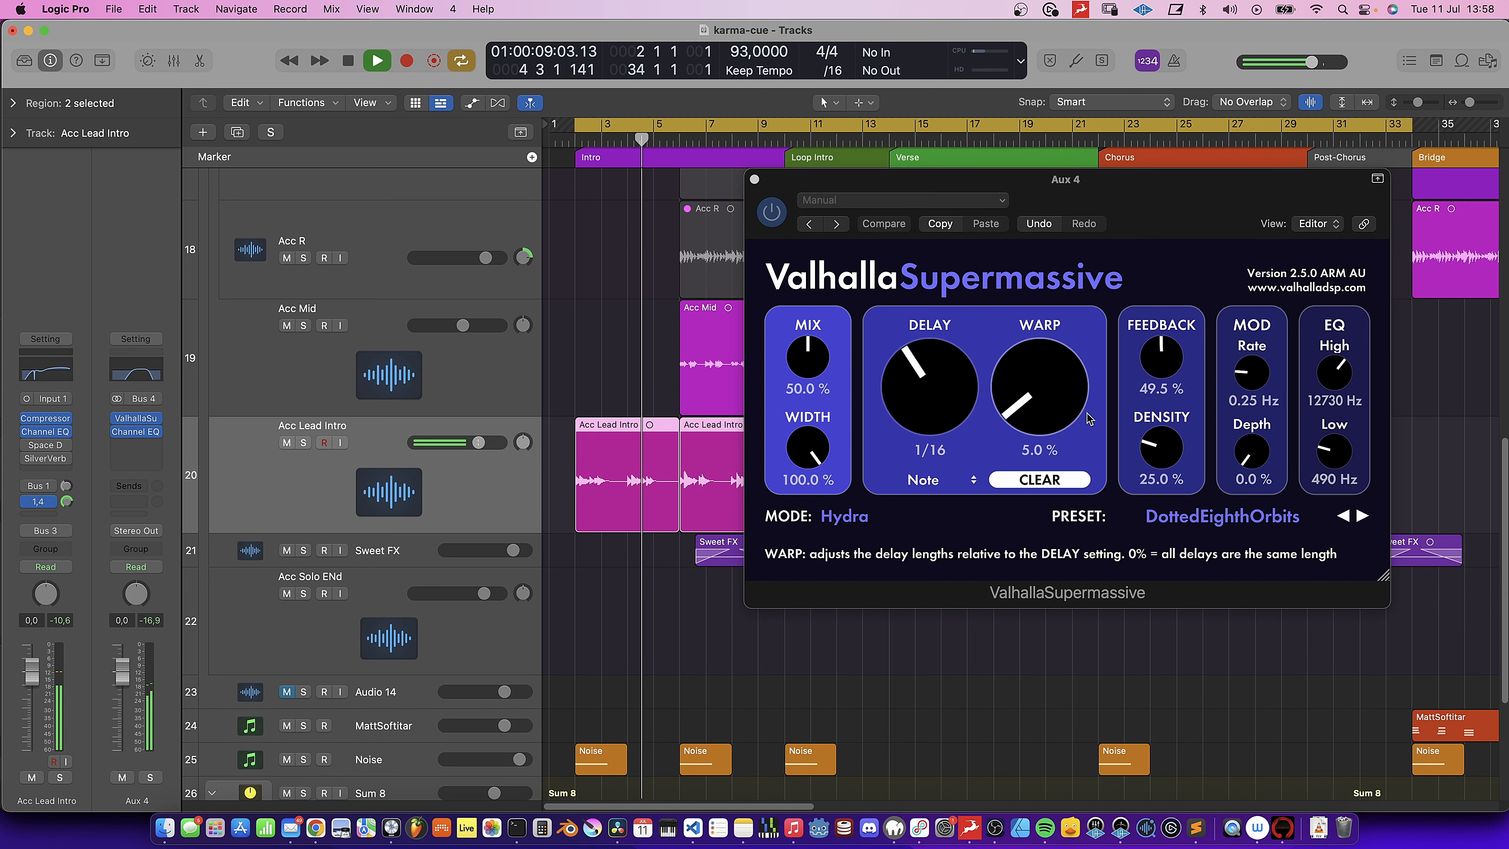
pyautogui.moveTo(1340, 380); pyautogui.dragTo(1339, 387)
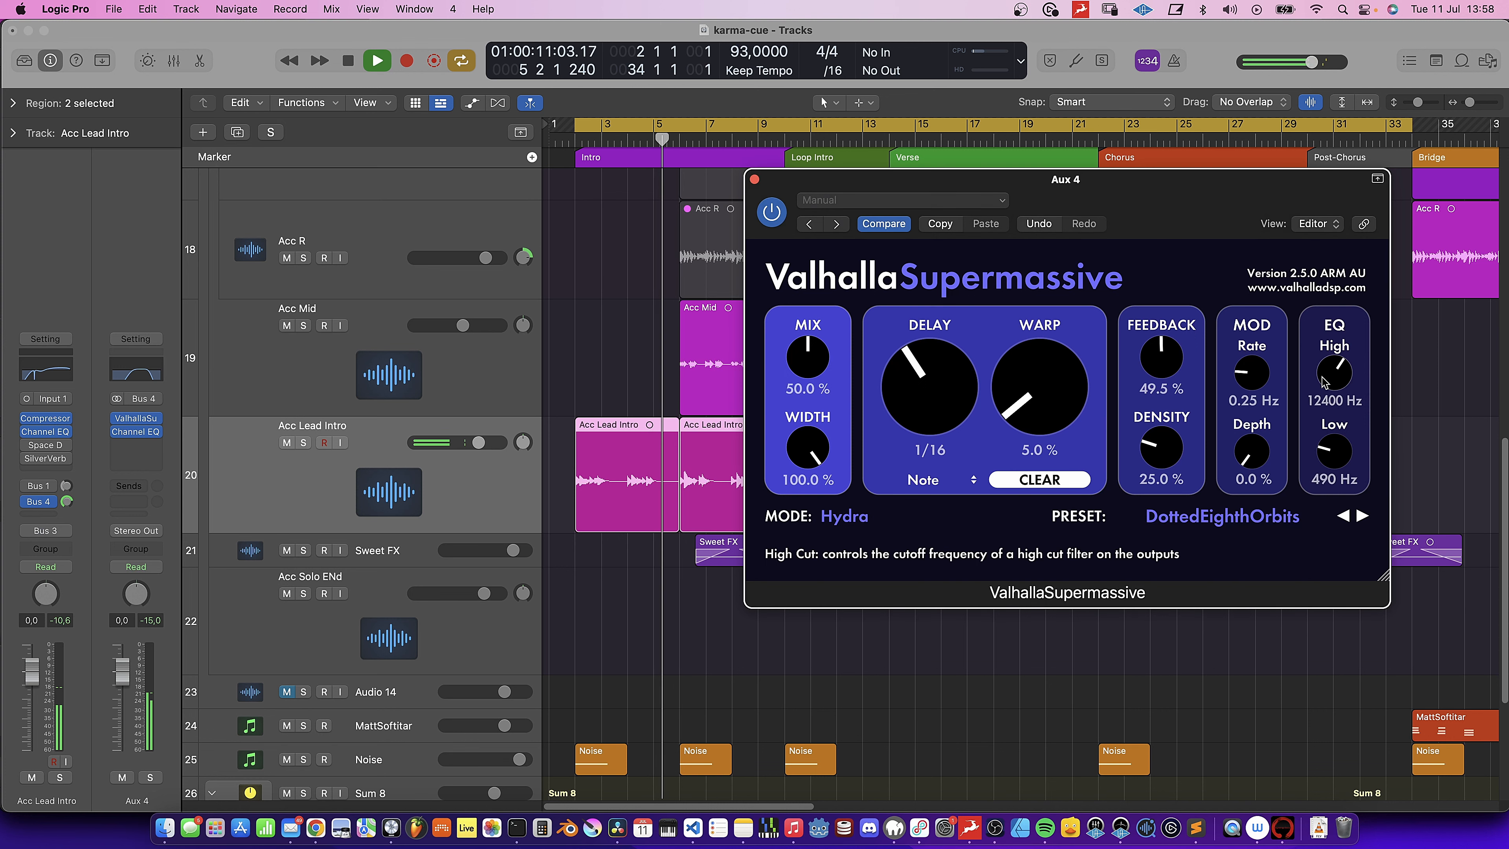
pyautogui.moveTo(67, 503); pyautogui.dragTo(65, 544)
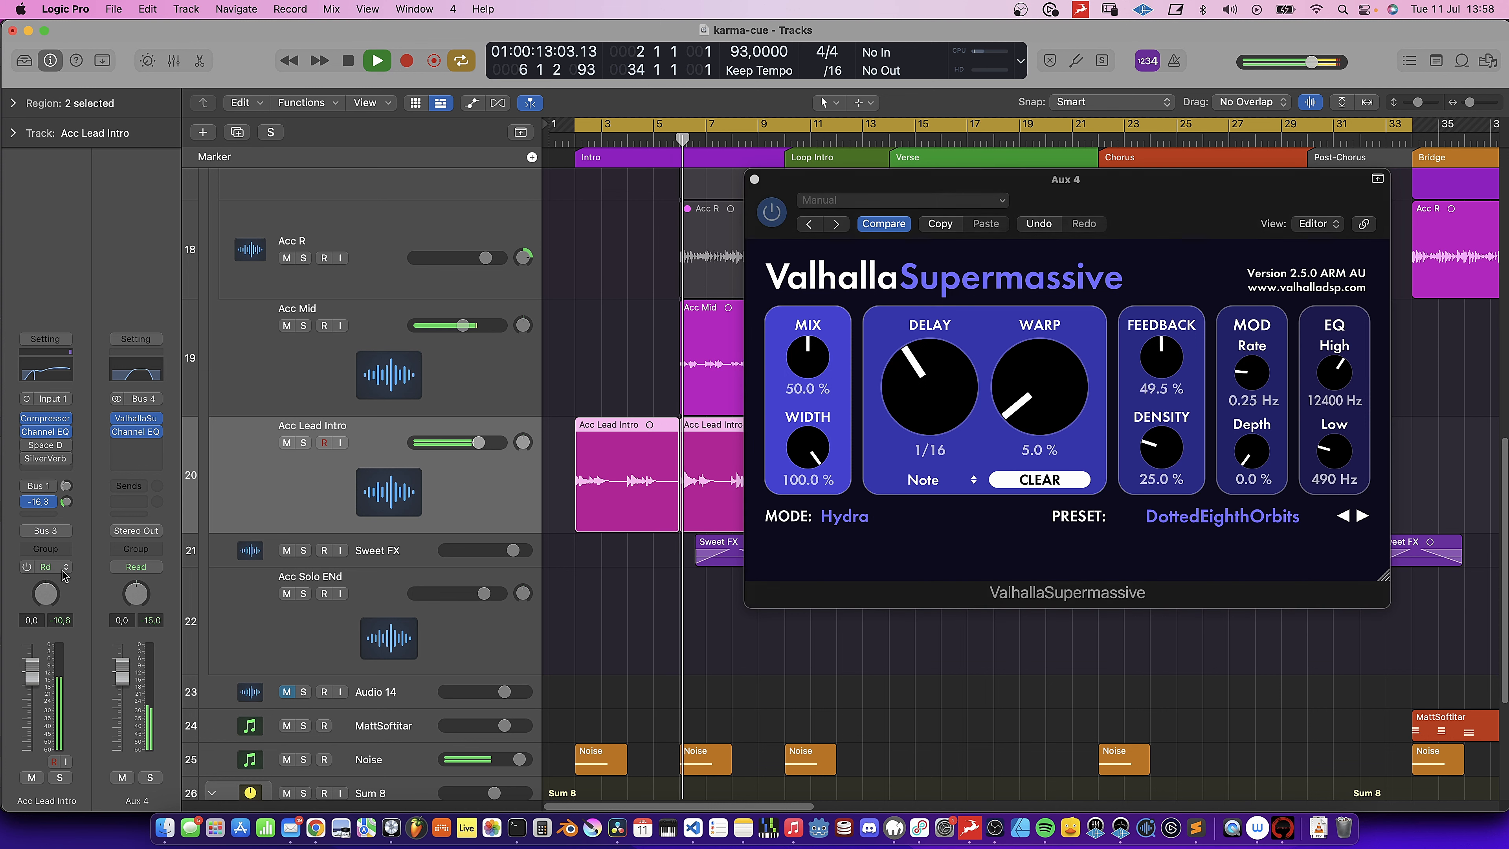
pyautogui.press('space')
# Audition Acc Lead Intro in solo, clear the solo, and have Space Designer and SilverVerb enabled again
pyautogui.click(304, 443)
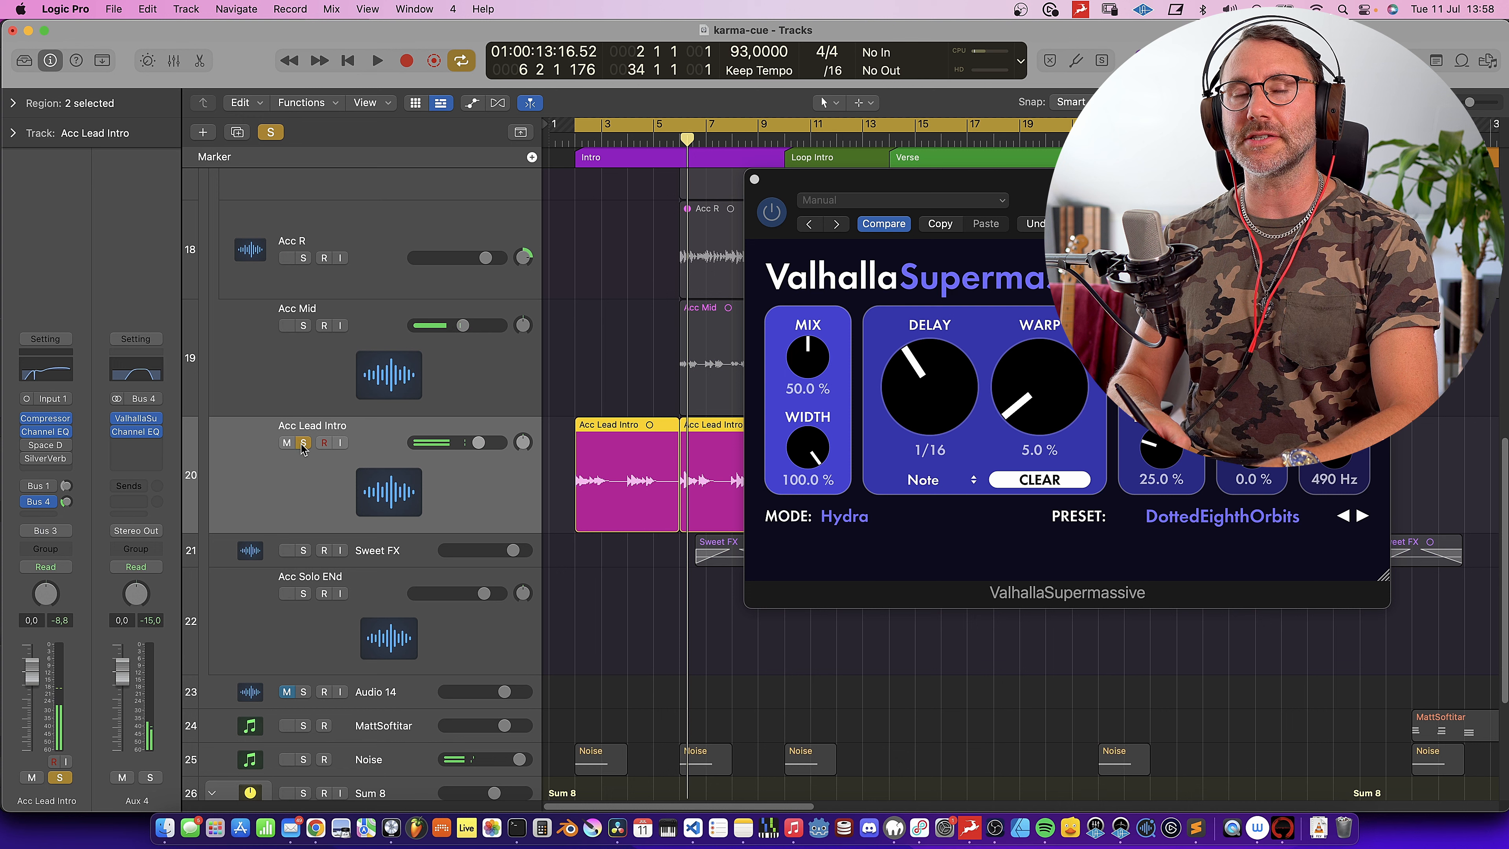
pyautogui.press('space')
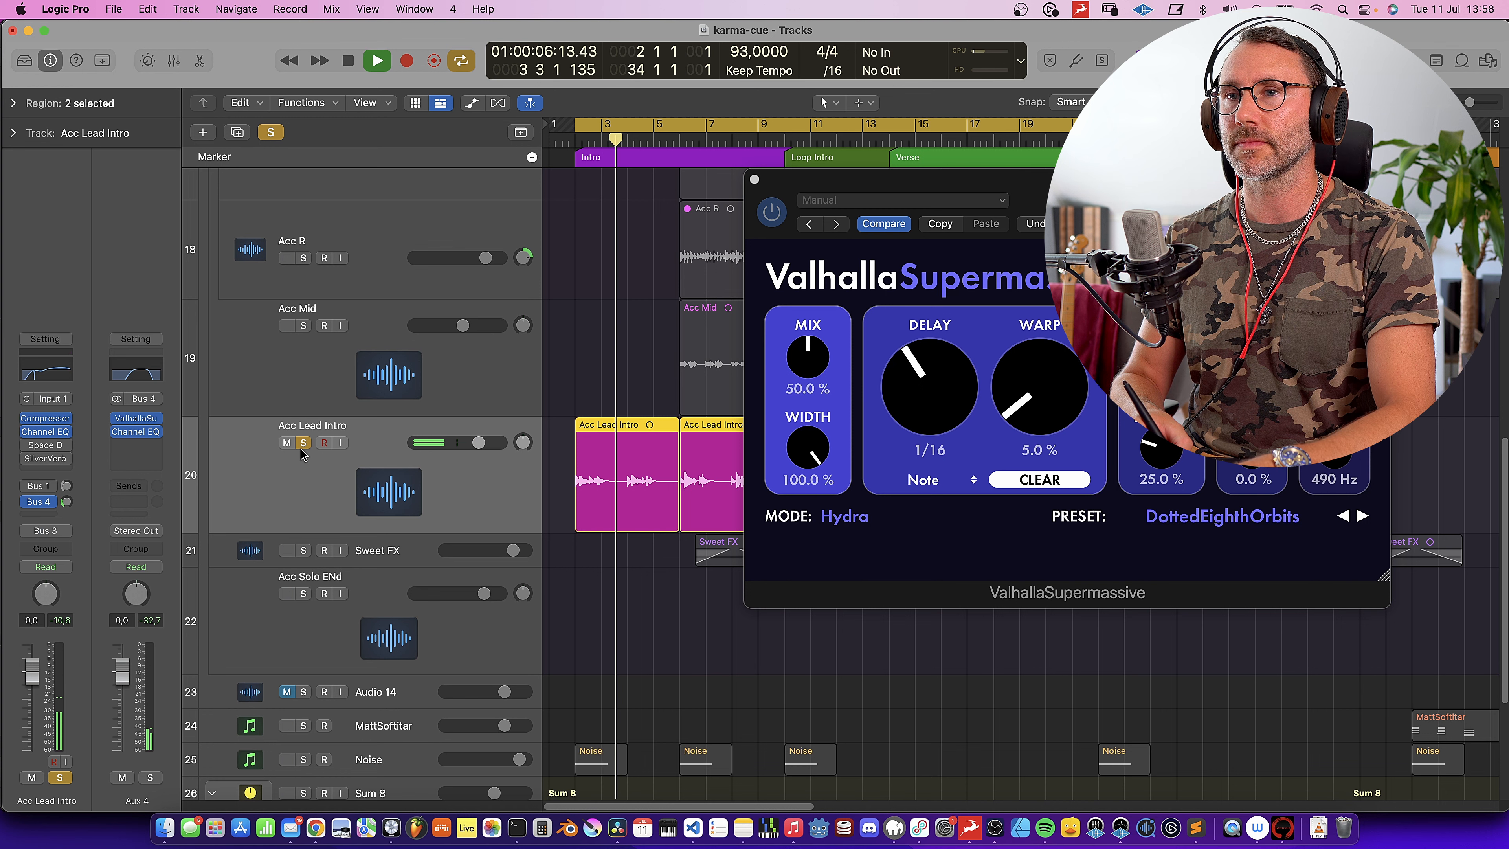
pyautogui.click(303, 442)
pyautogui.press('space')
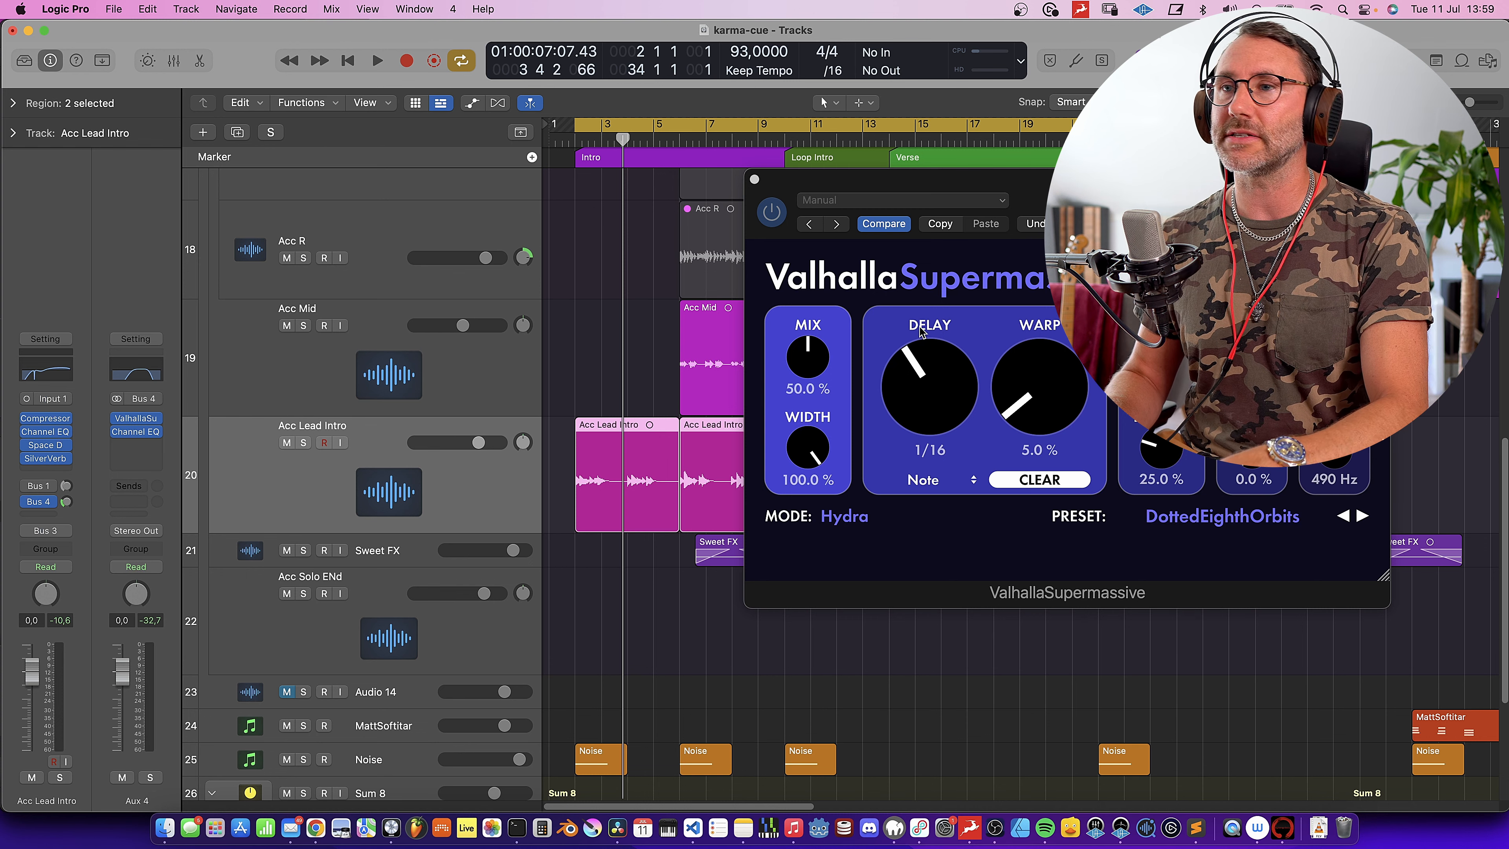
# Fine-tune Acc Lead Intro's Bus 4 send while playing the full mix, and move the ValhallaSupermassive window clear of the regions
pyautogui.press('space')
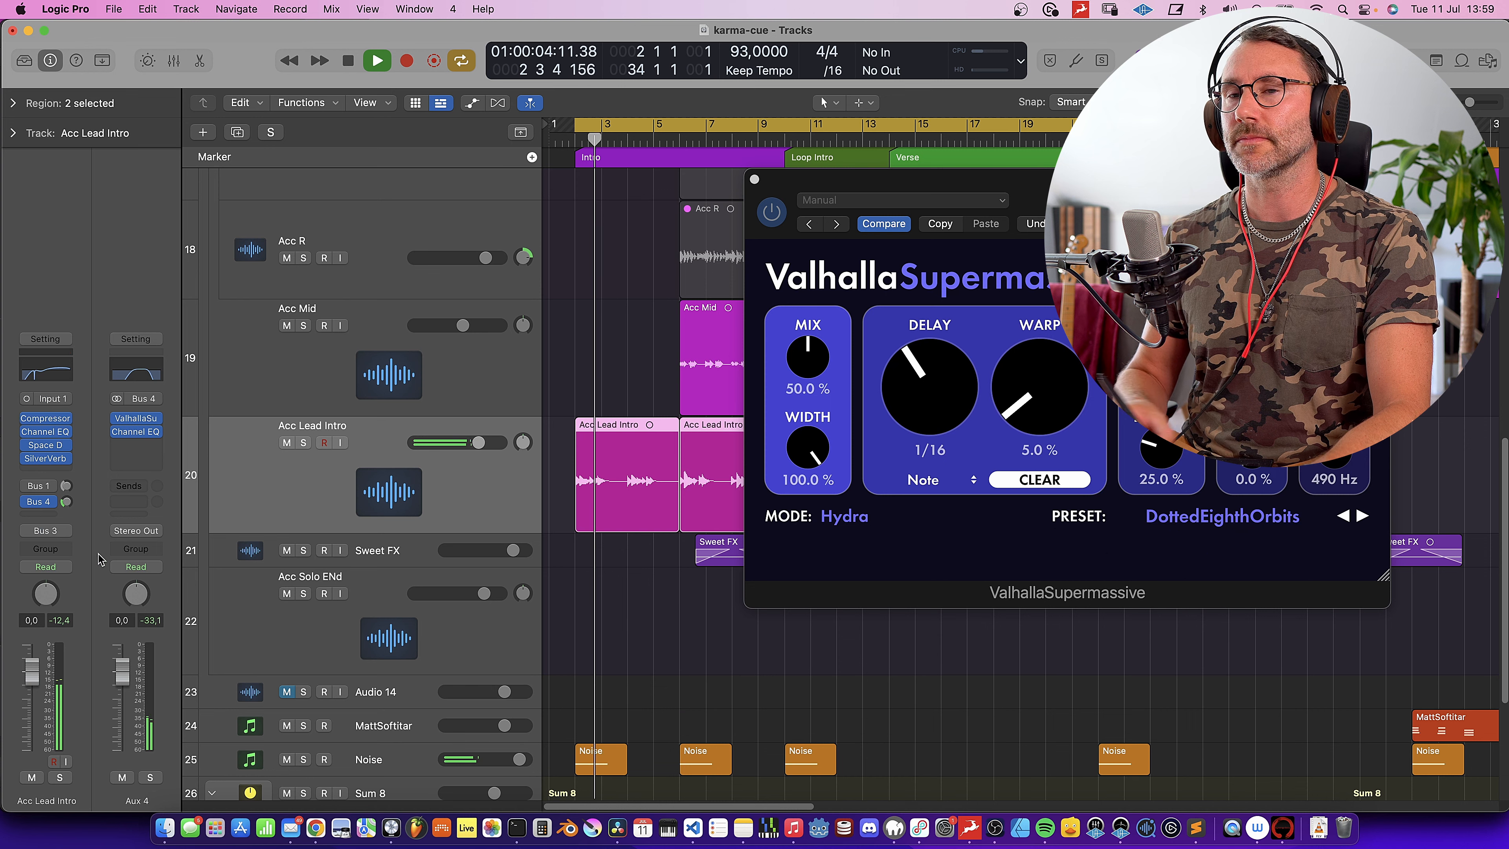
pyautogui.moveTo(66, 504); pyautogui.dragTo(71, 504)
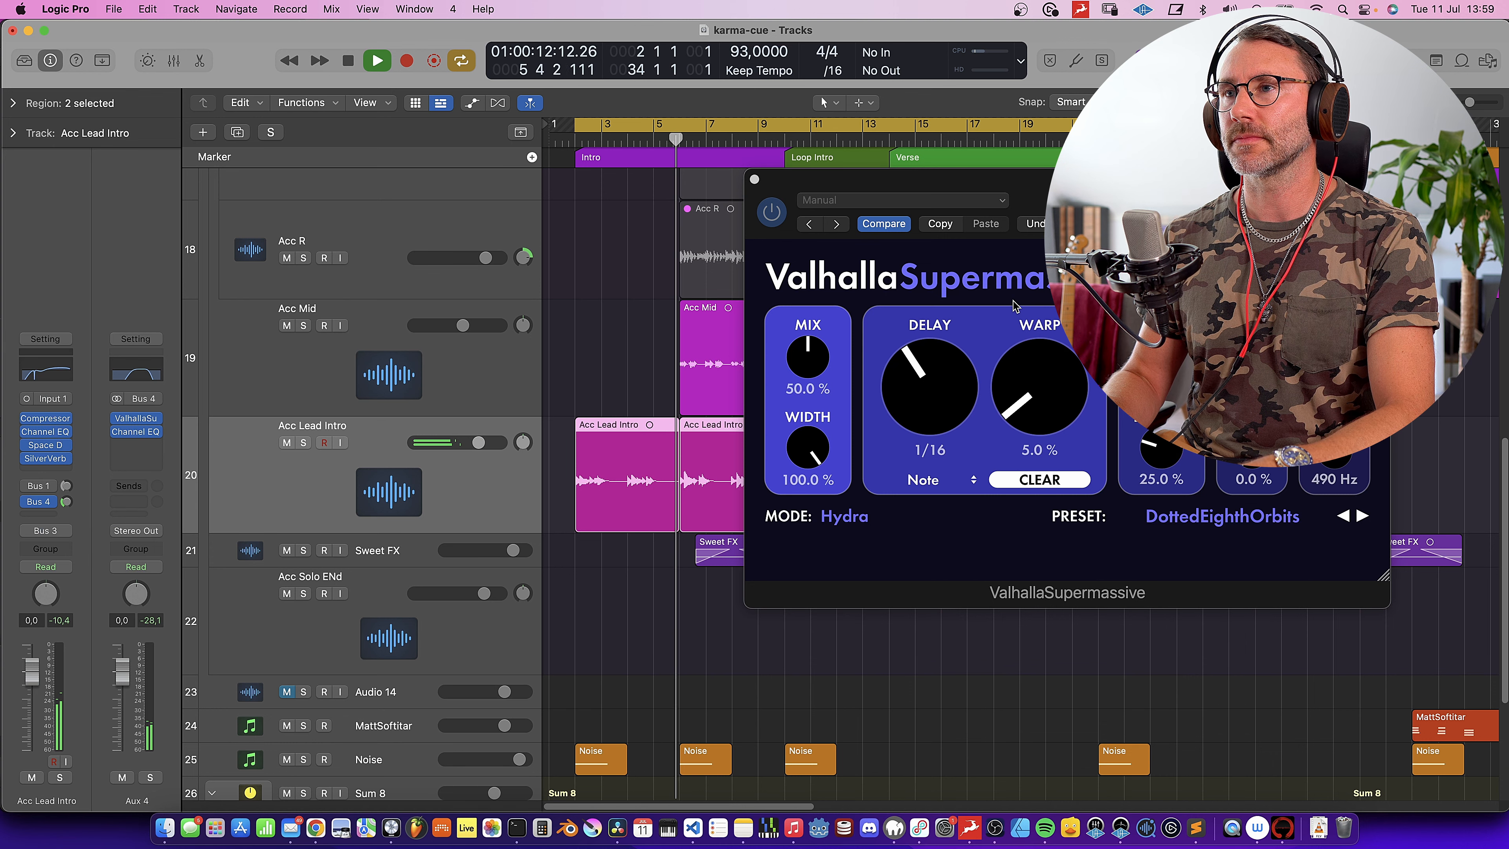
pyautogui.moveTo(1028, 189); pyautogui.dragTo(1146, 125)
pyautogui.press('space')
# Examine the low and high cuts in the Channel EQ on Aux 4 and close the plug-in
pyautogui.click(66, 502)
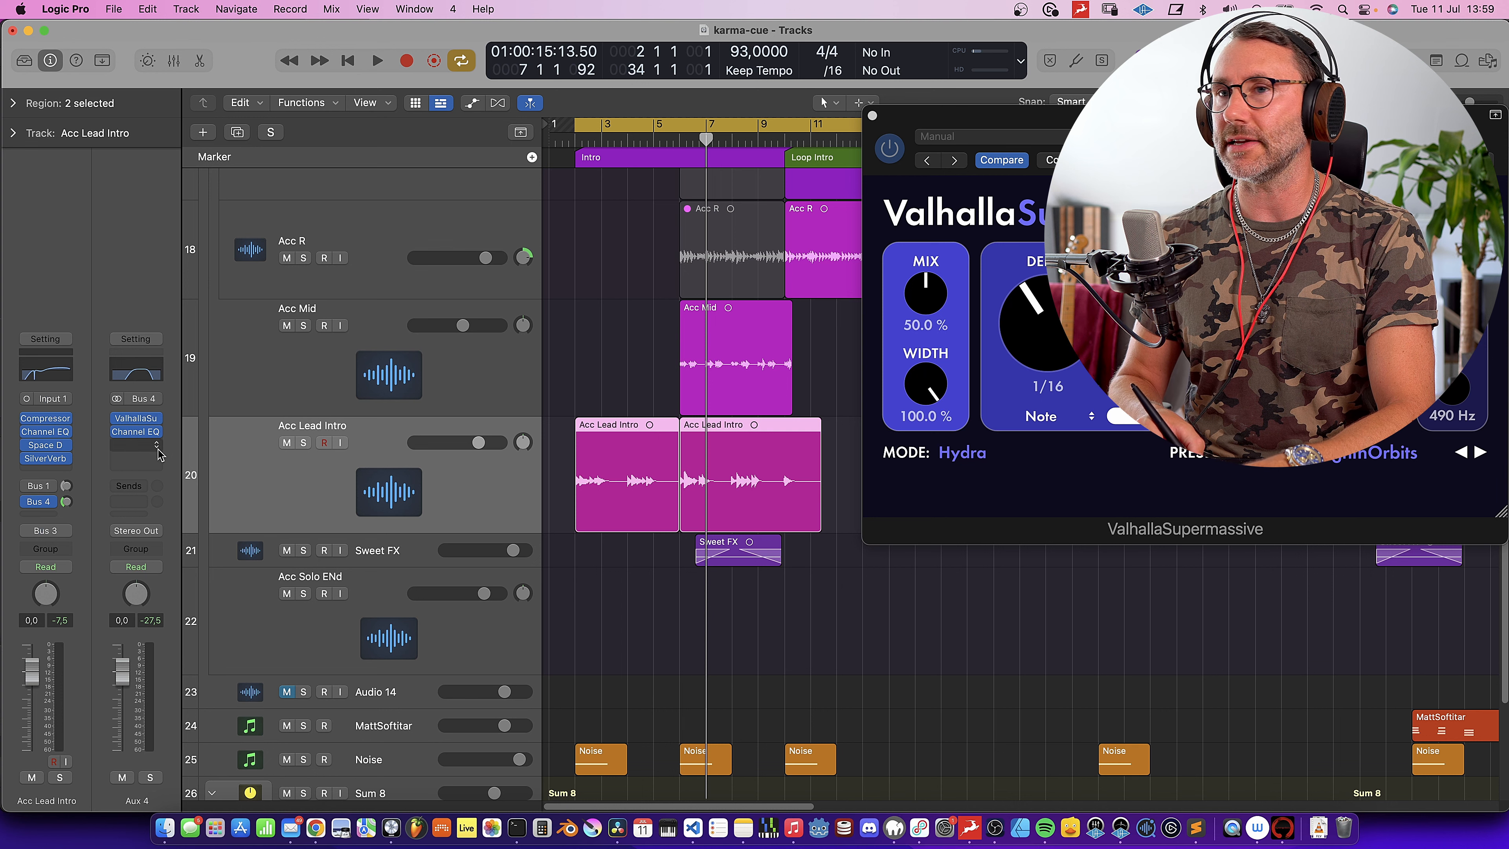
pyautogui.click(137, 435)
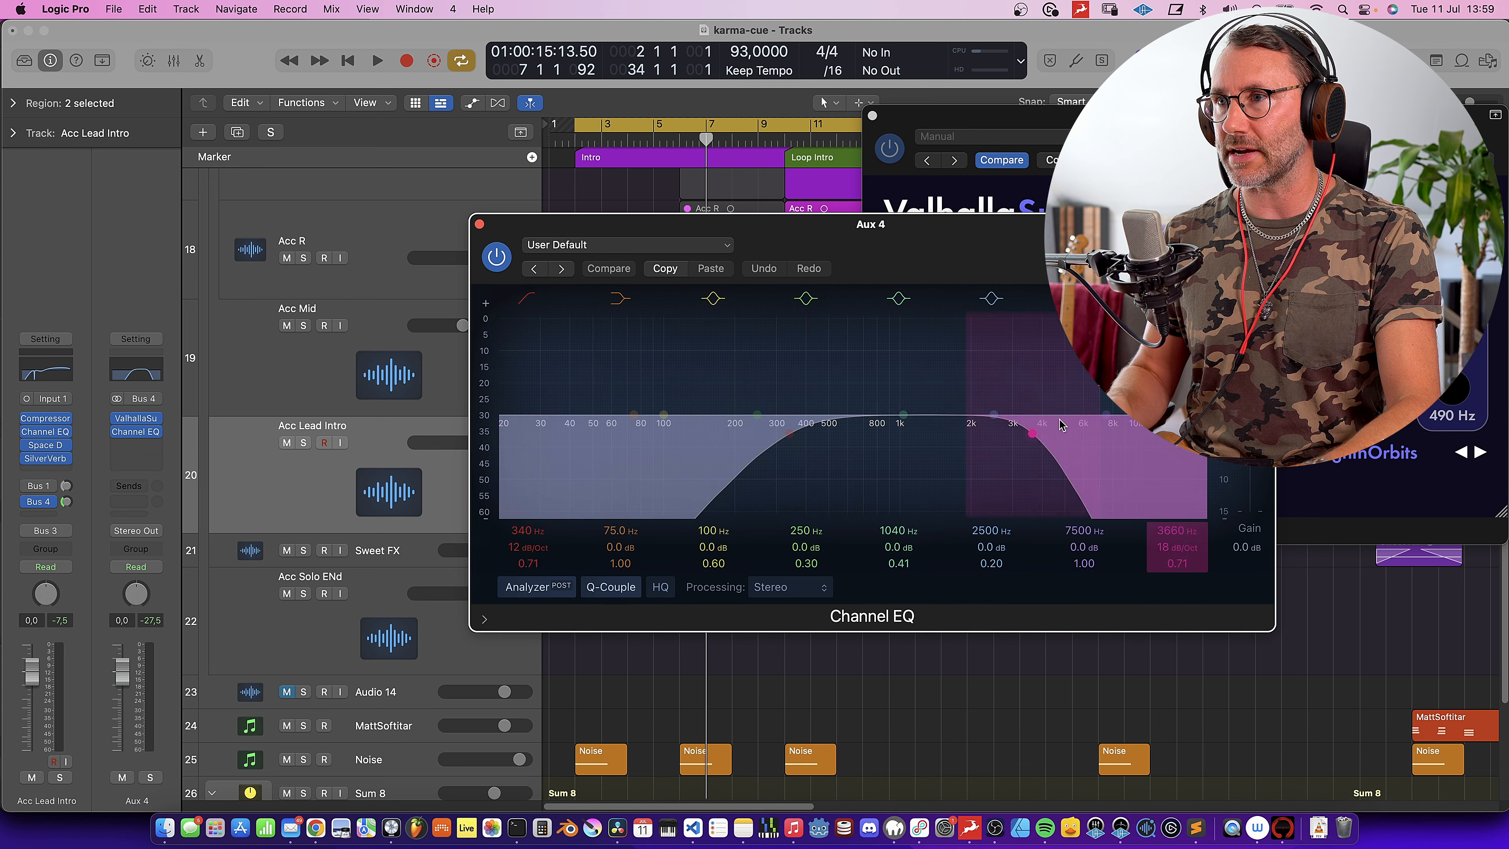
pyautogui.click(479, 225)
# Solo Acc Mid and play it from bar 6 with Noise Gate, Channel EQ and both sends bypassed, re-enabling Noise Gate during playback
pyautogui.click(324, 381)
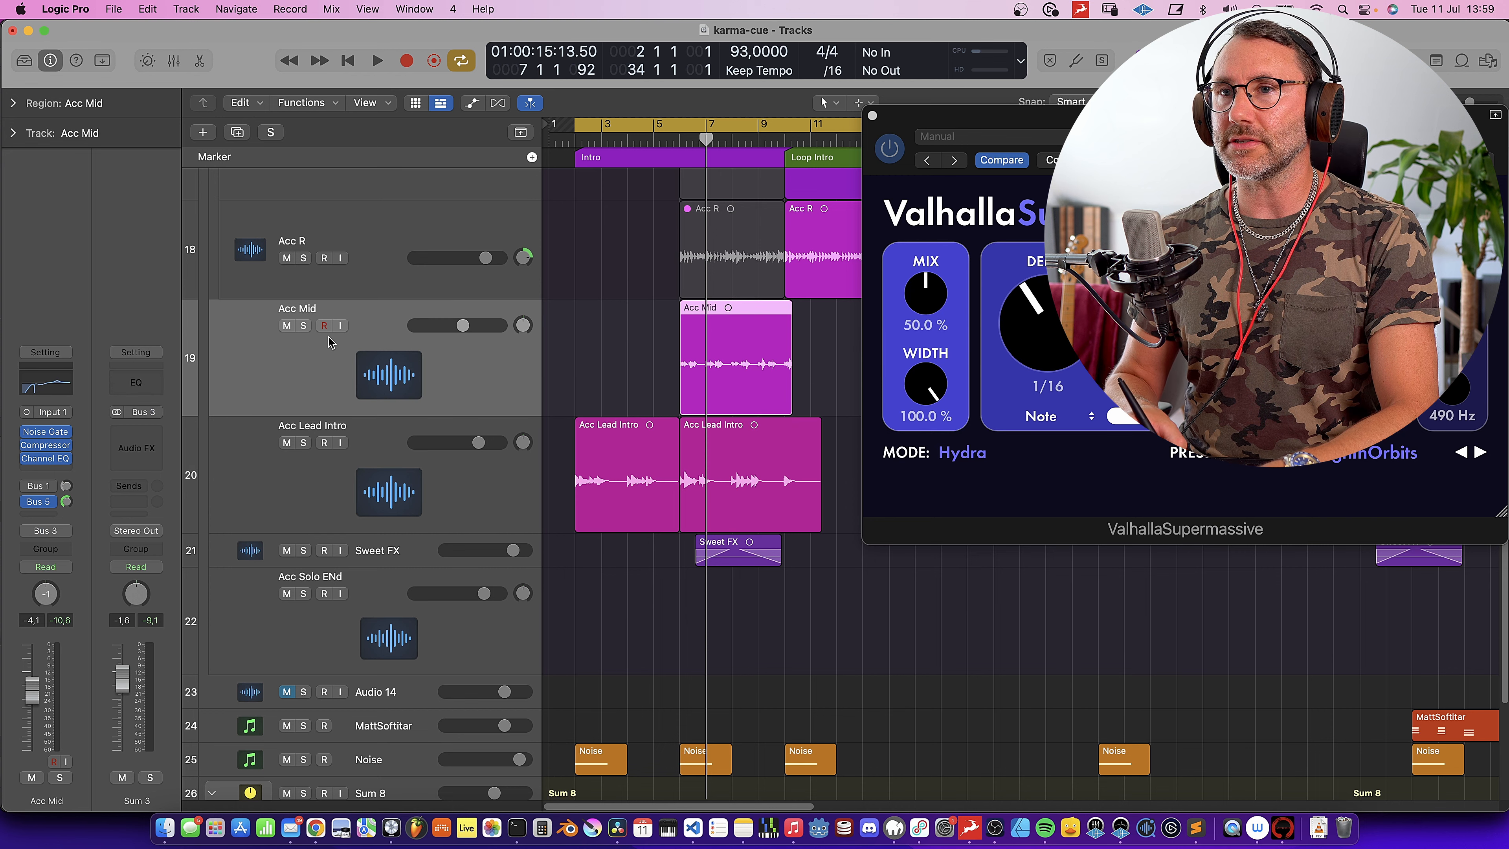
pyautogui.click(303, 326)
pyautogui.click(679, 139)
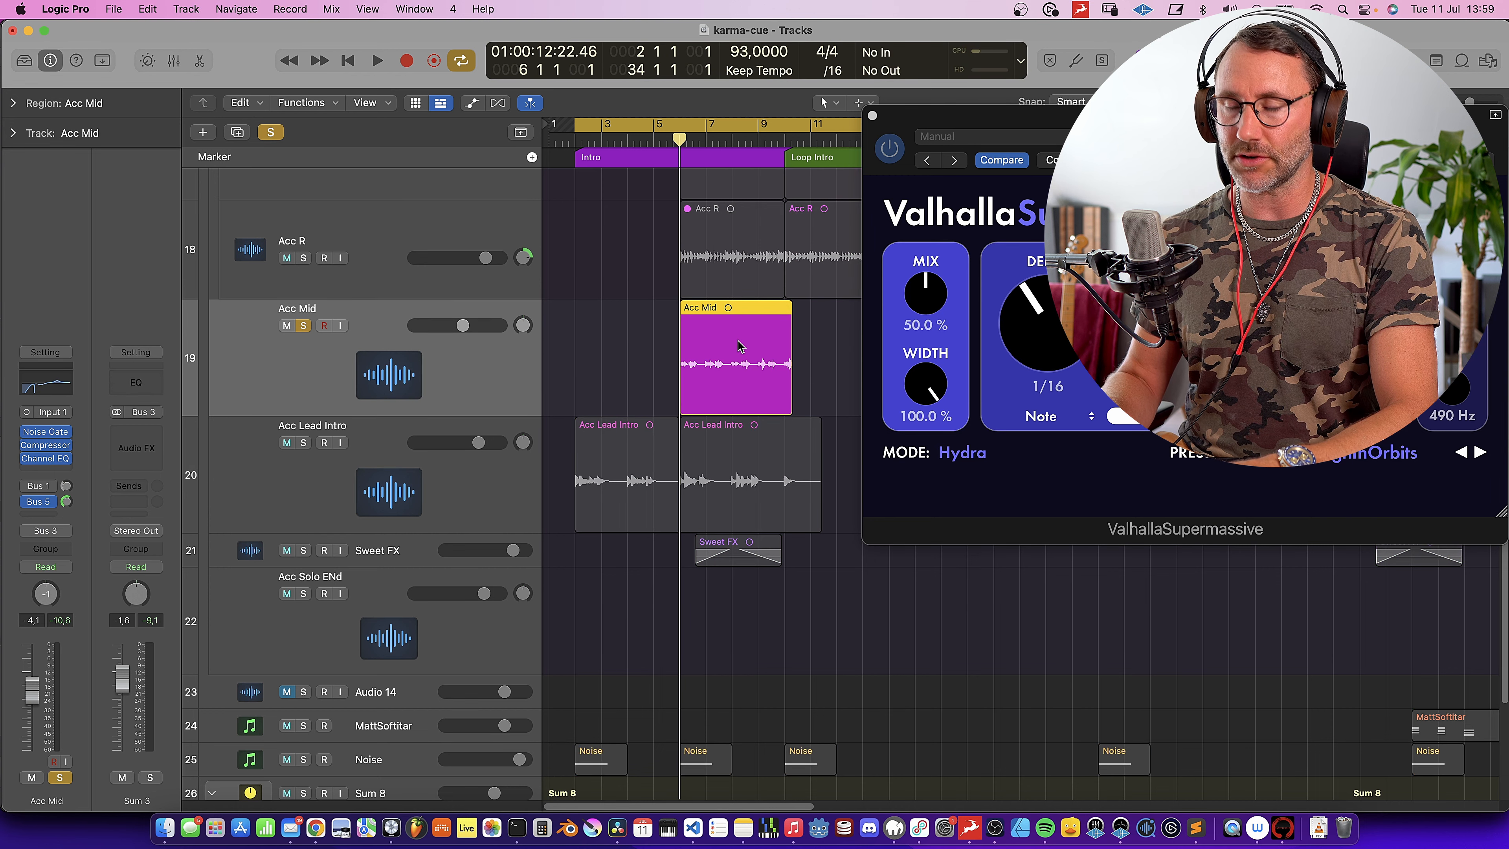
pyautogui.press('space')
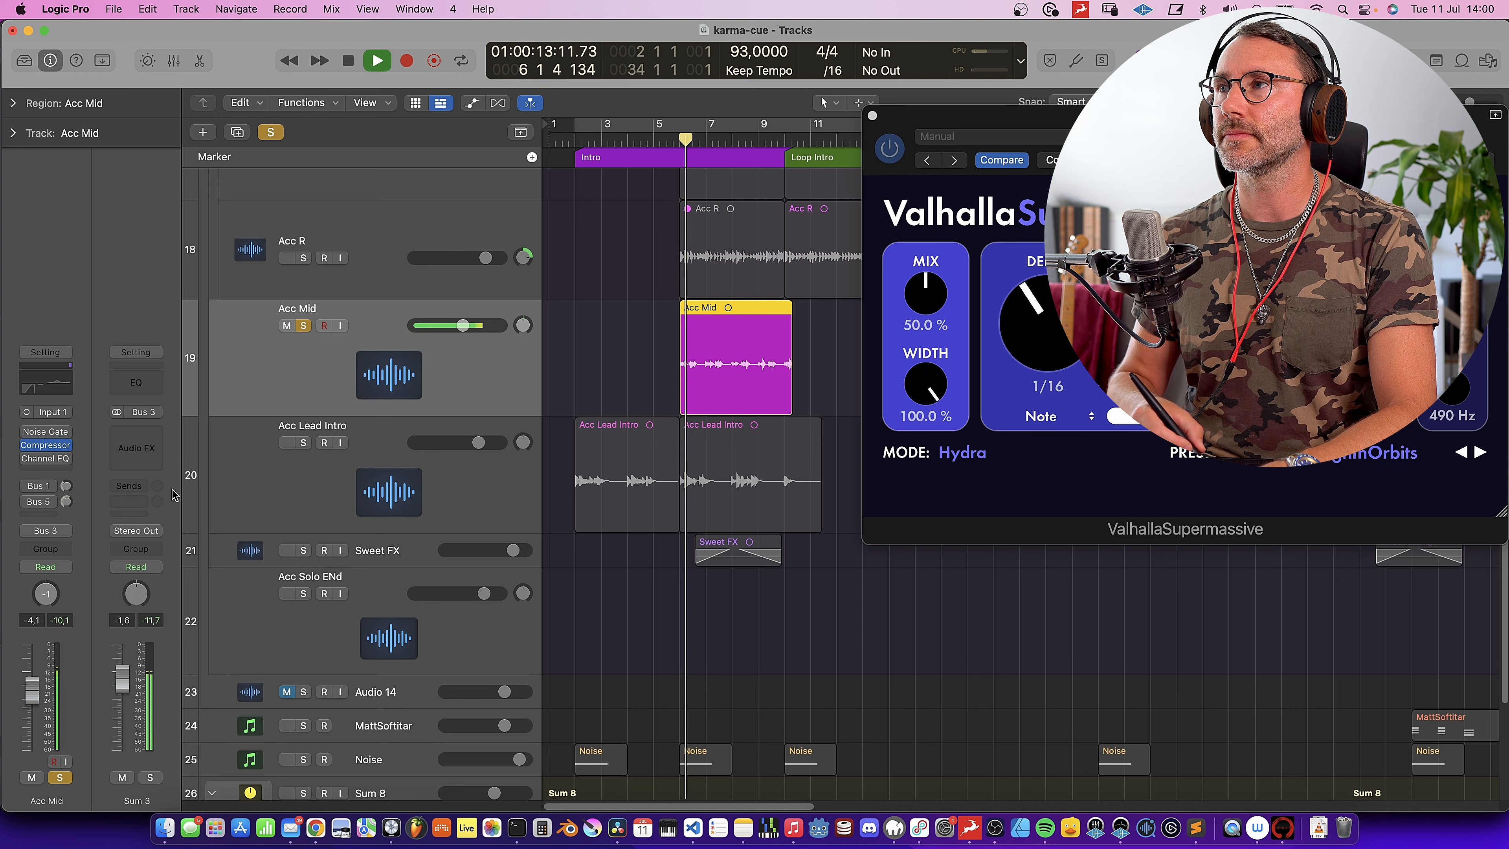
pyautogui.moveTo(27, 438)
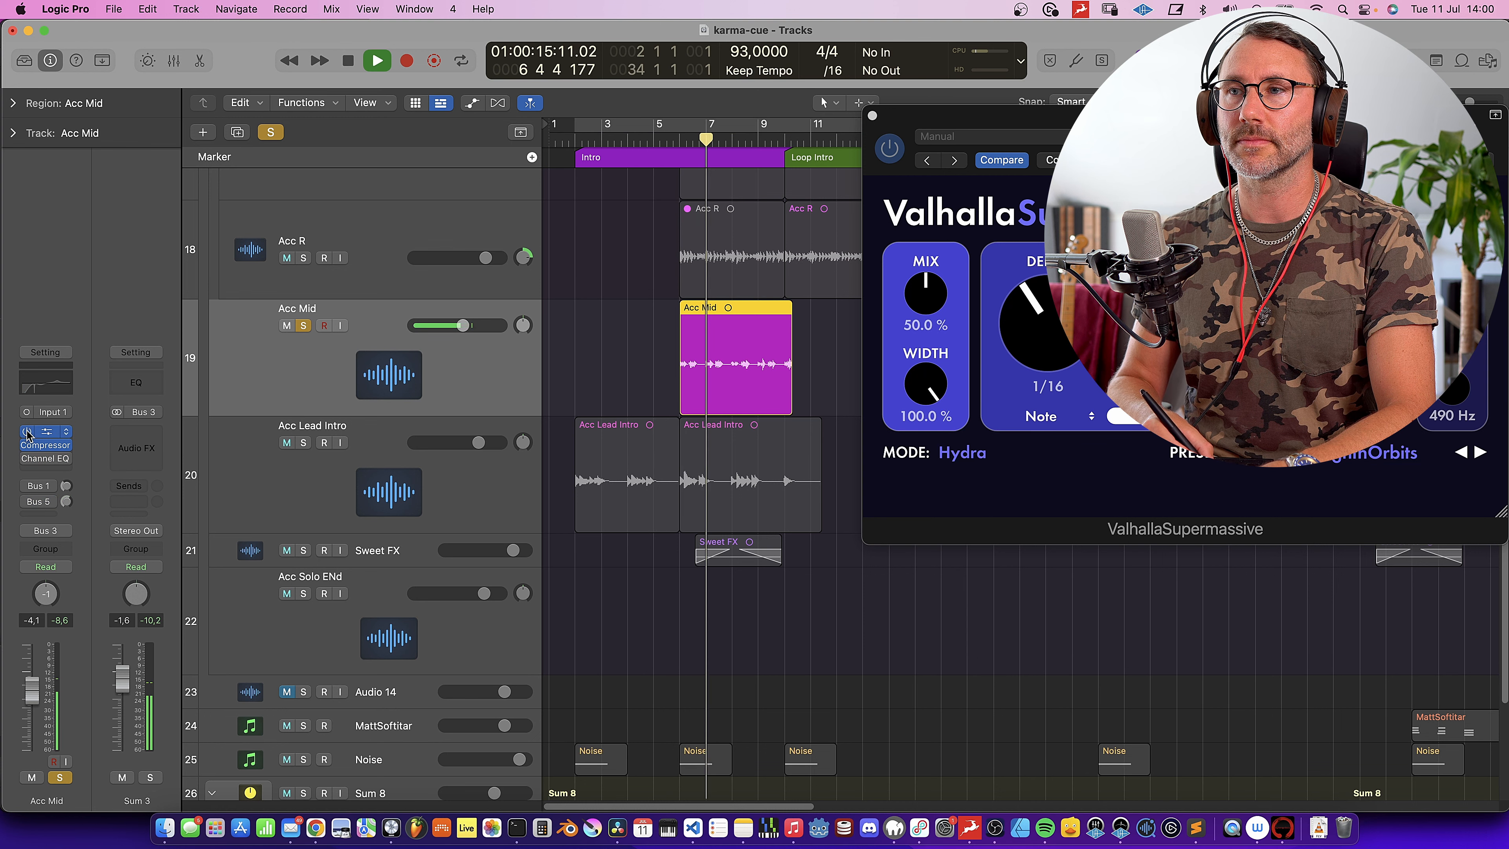
pyautogui.press('space')
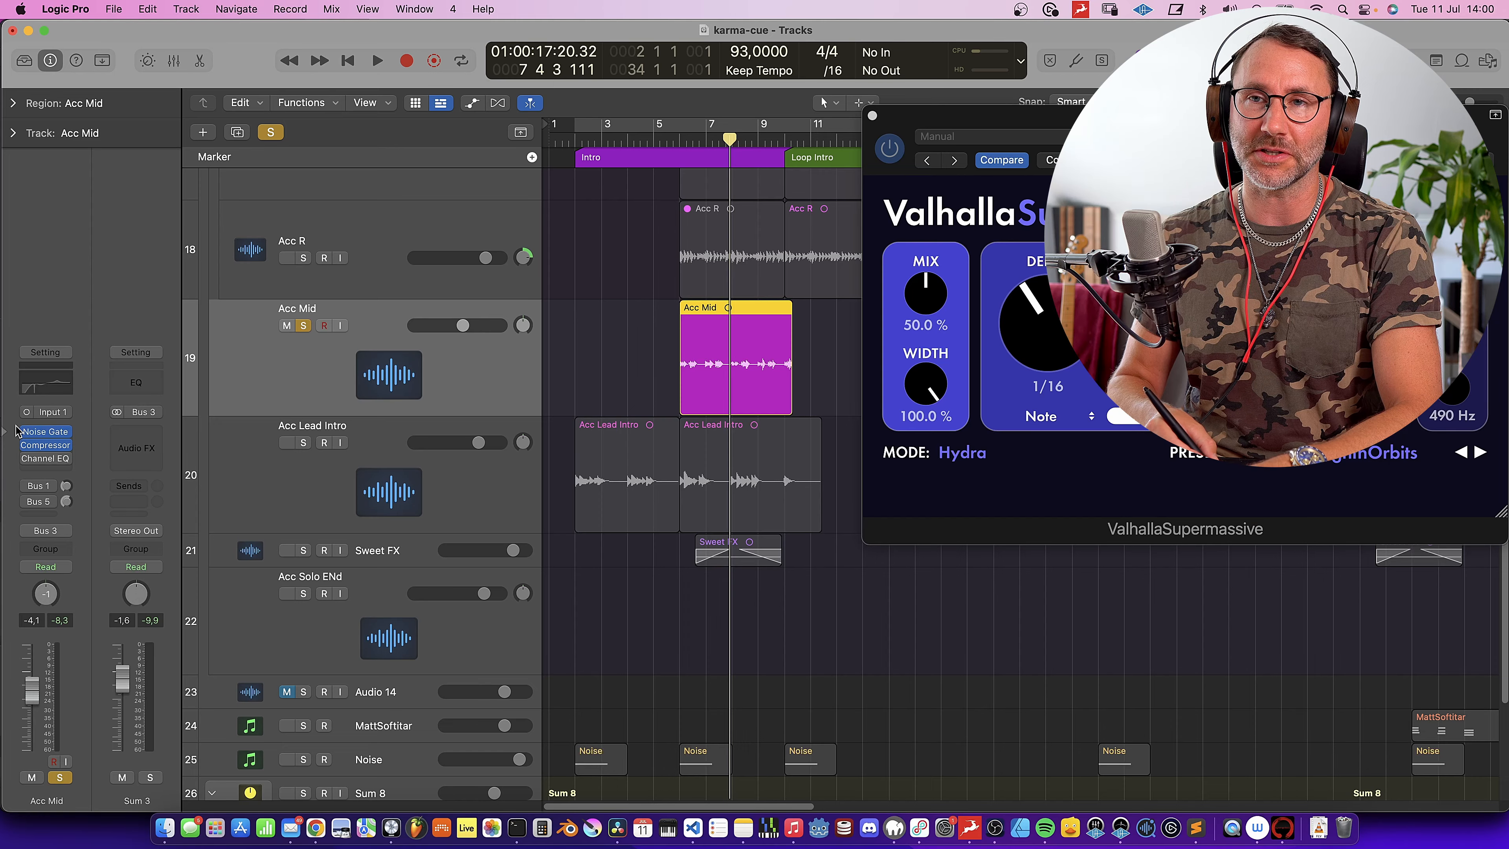
# Review Acc Mid's Channel EQ curve with the plug-in enabled, close it, and re-enable the track's Bus 5 send
pyautogui.click(46, 458)
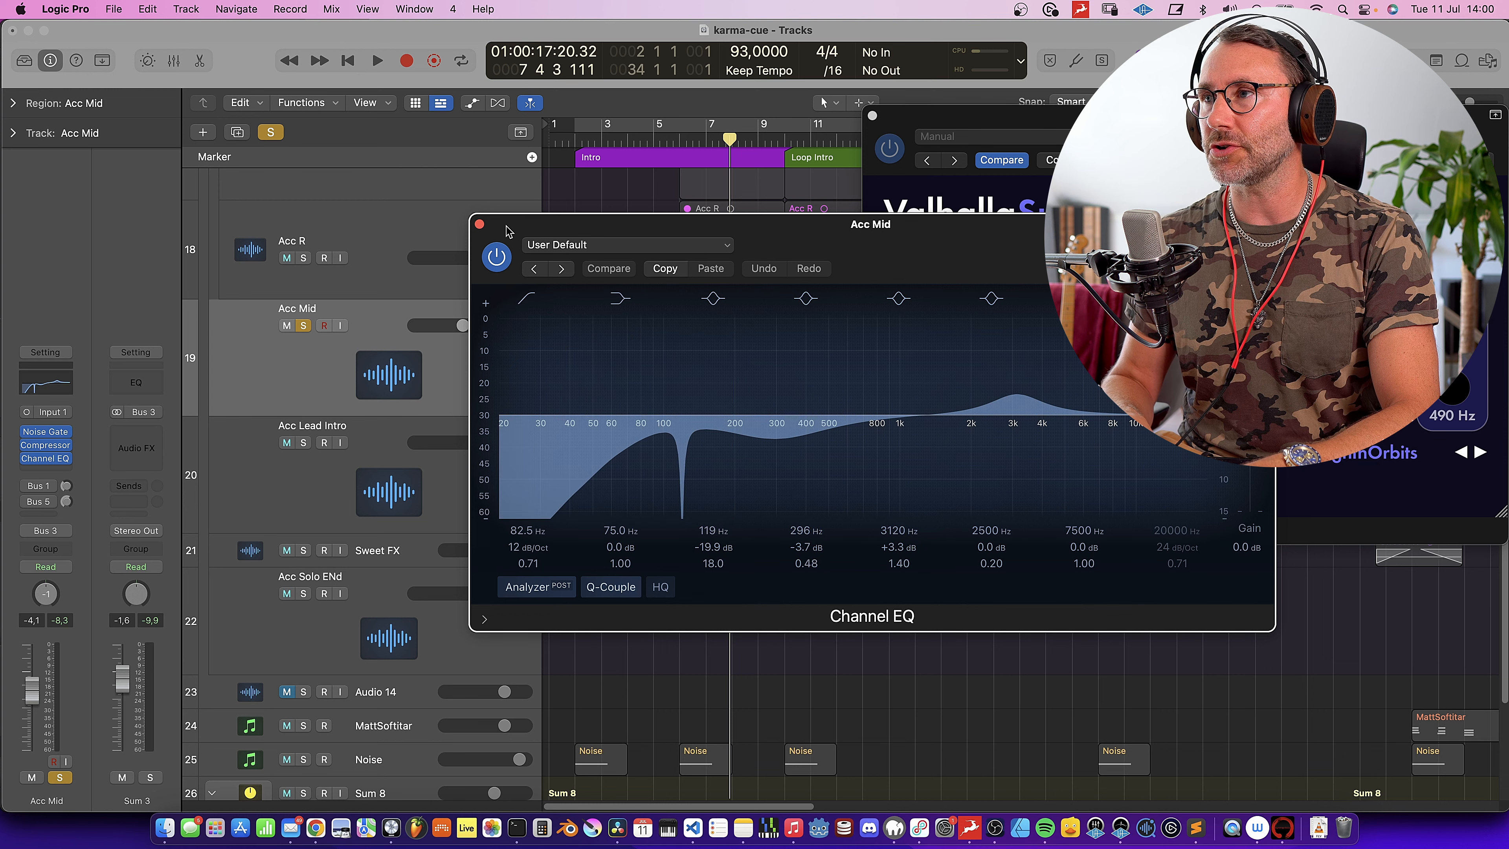
pyautogui.click(480, 224)
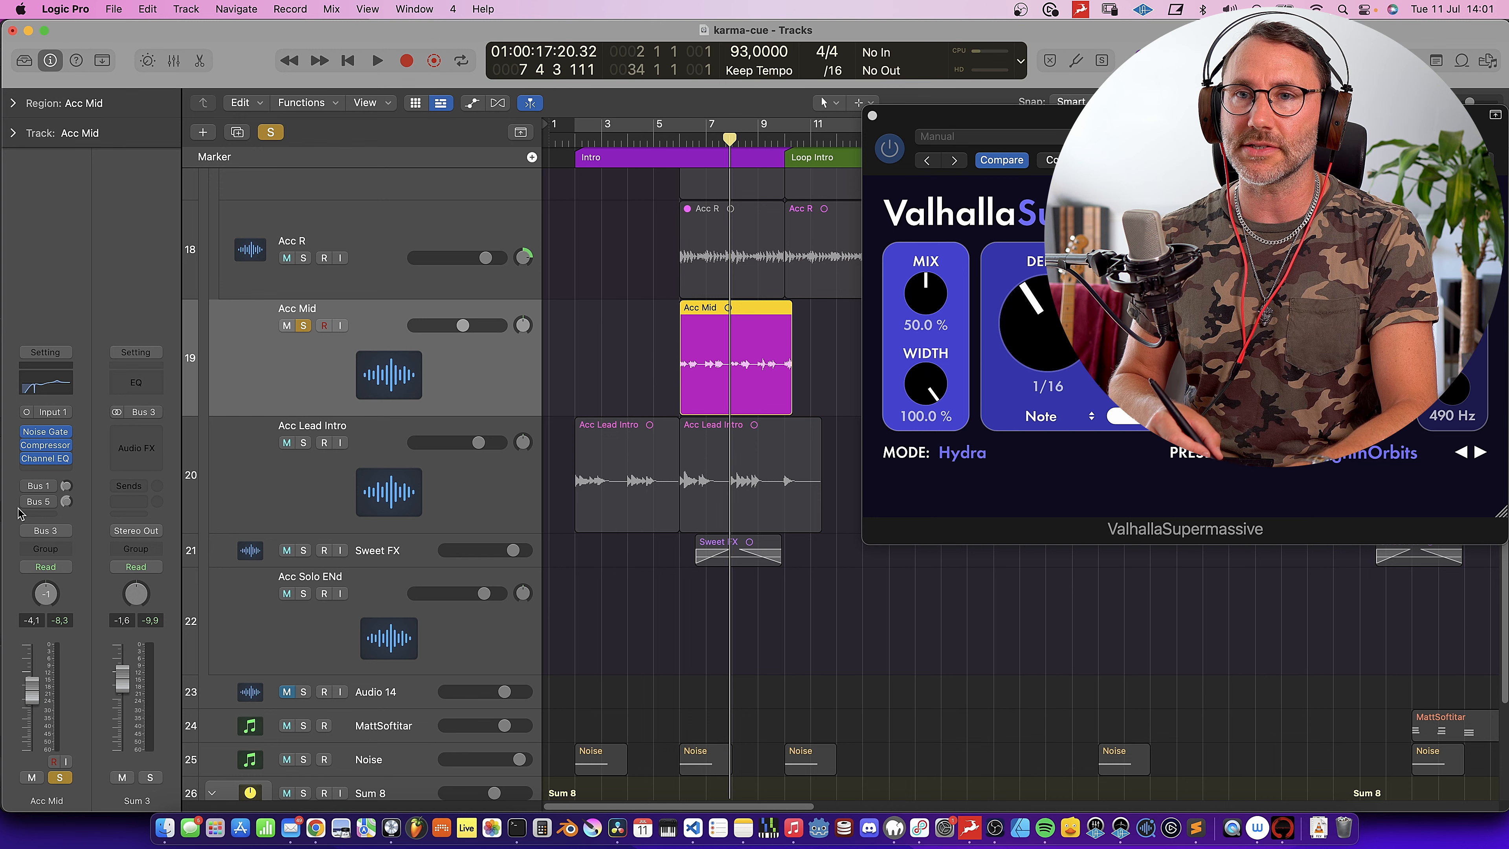
pyautogui.click(42, 501)
pyautogui.click(52, 479)
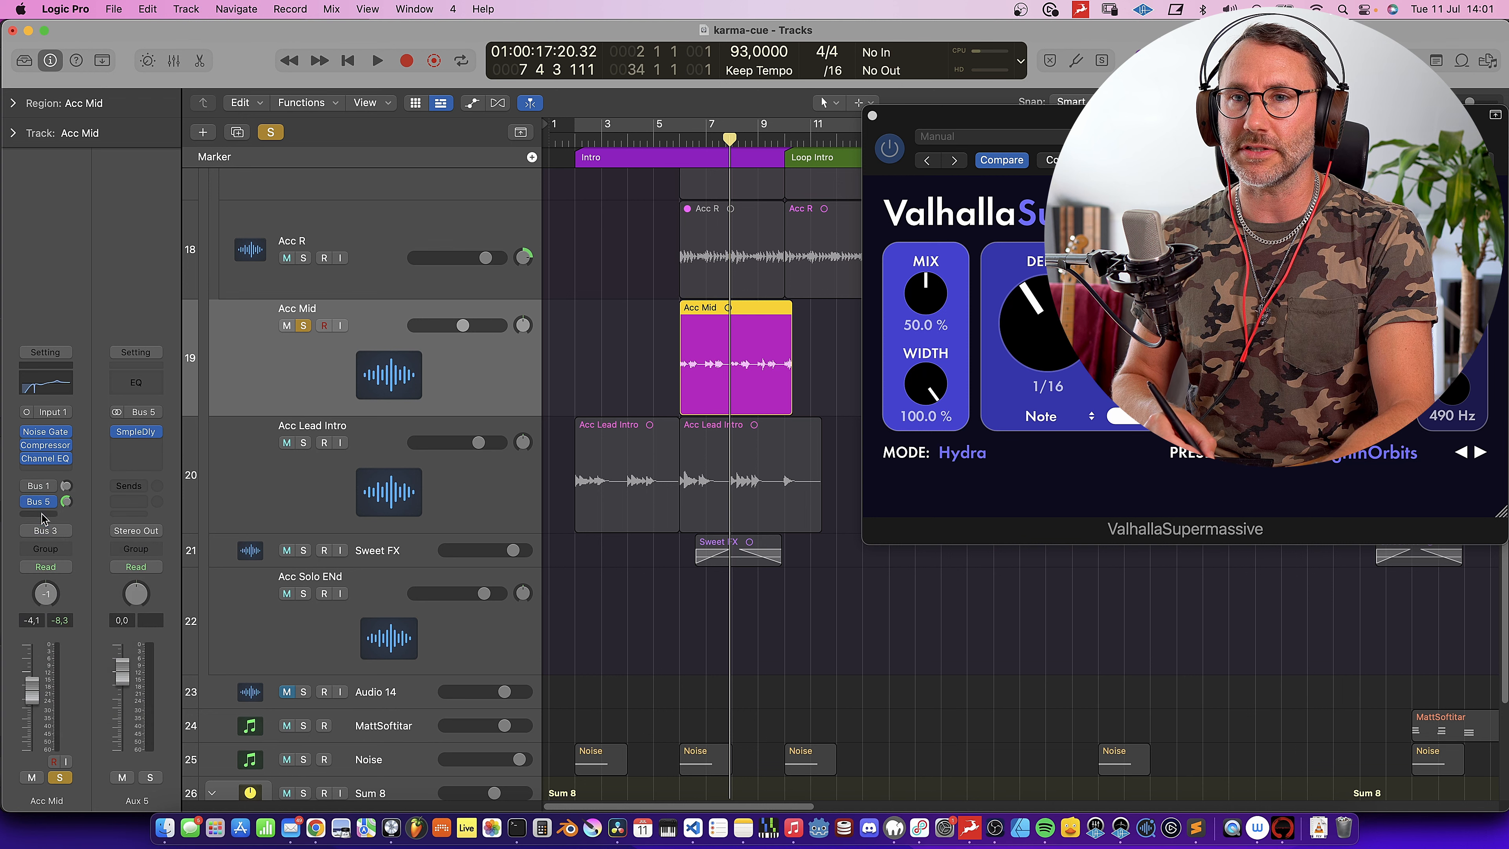
# Open Sample Delay on Aux 5 and compare Acc Mid with the delay enabled and bypassed, playing from bar 6
pyautogui.click(137, 433)
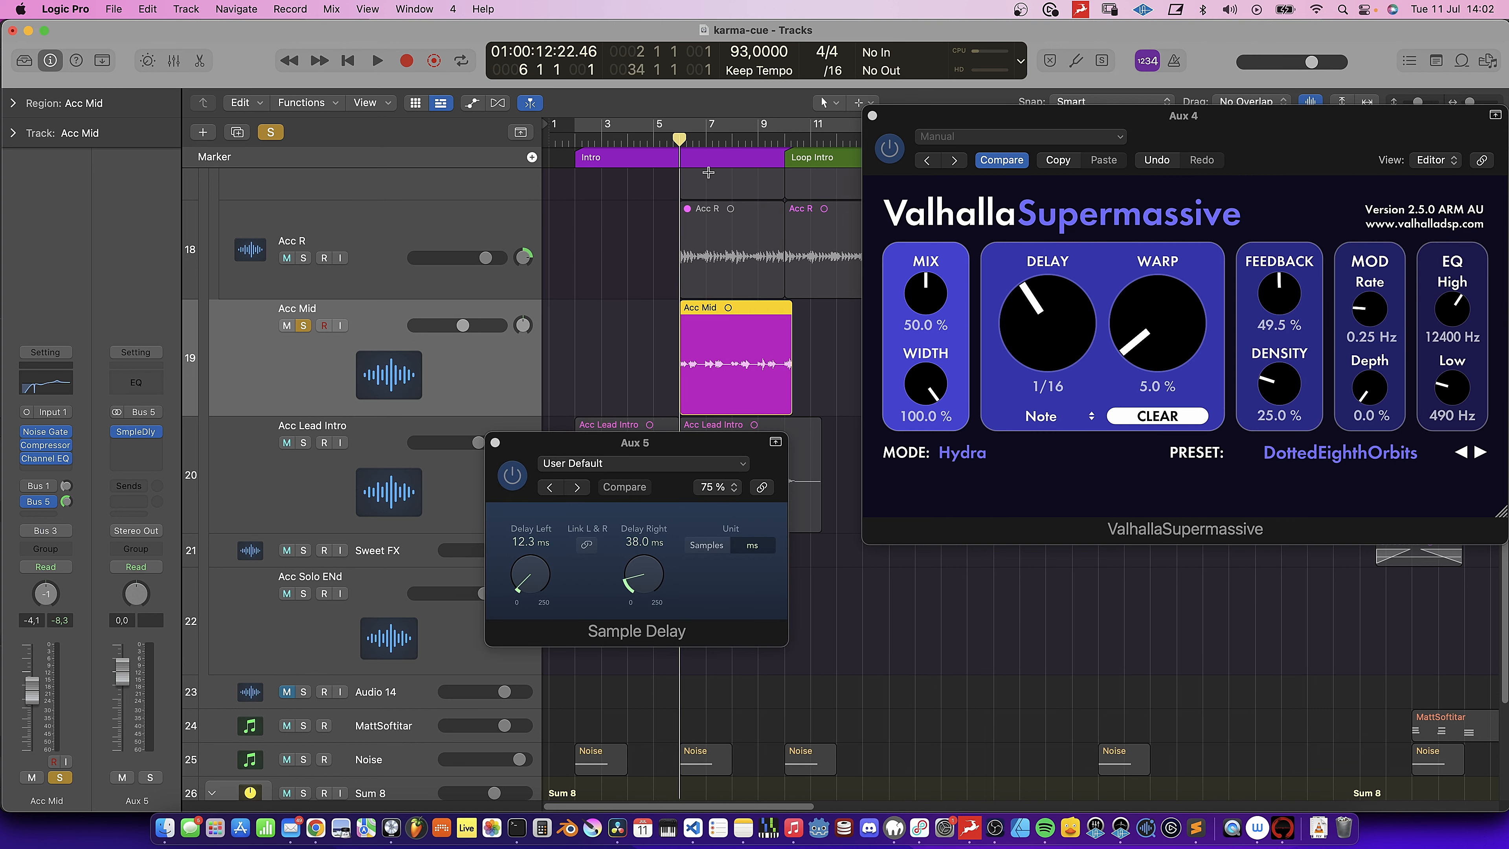
pyautogui.press('space')
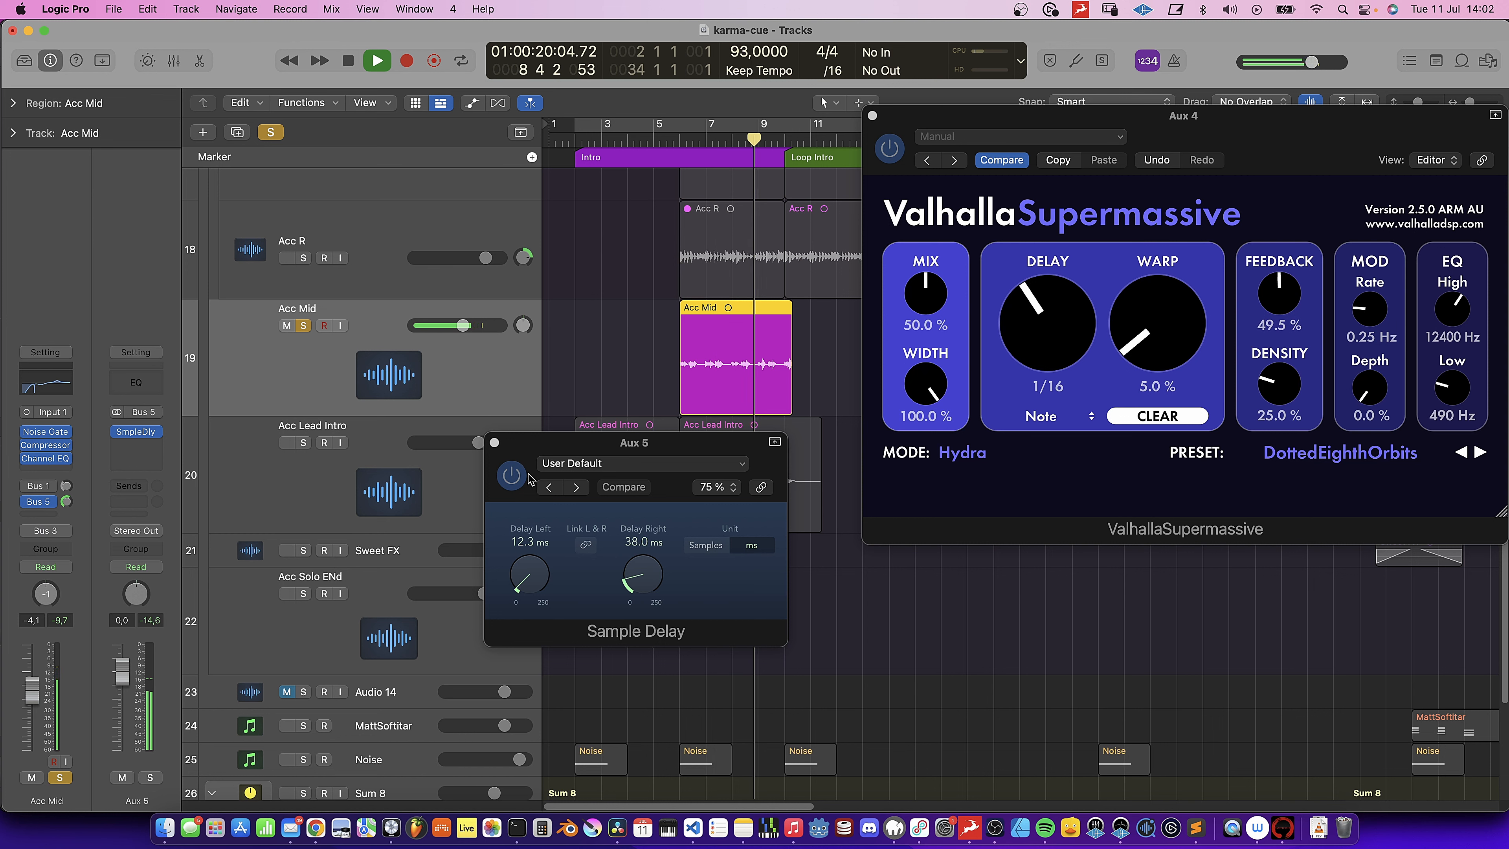
pyautogui.click(511, 479)
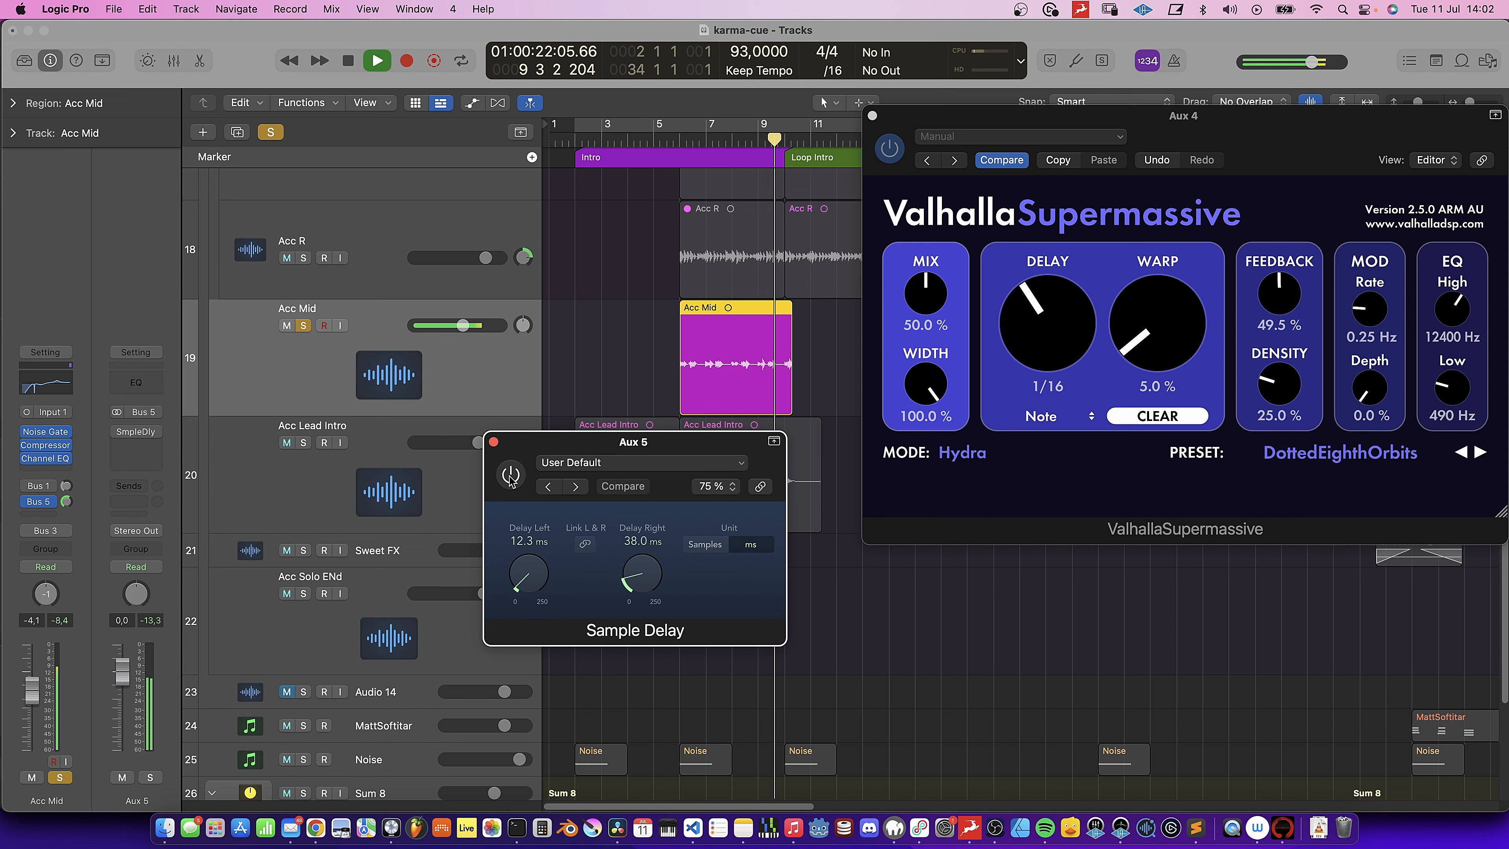
pyautogui.press('space')
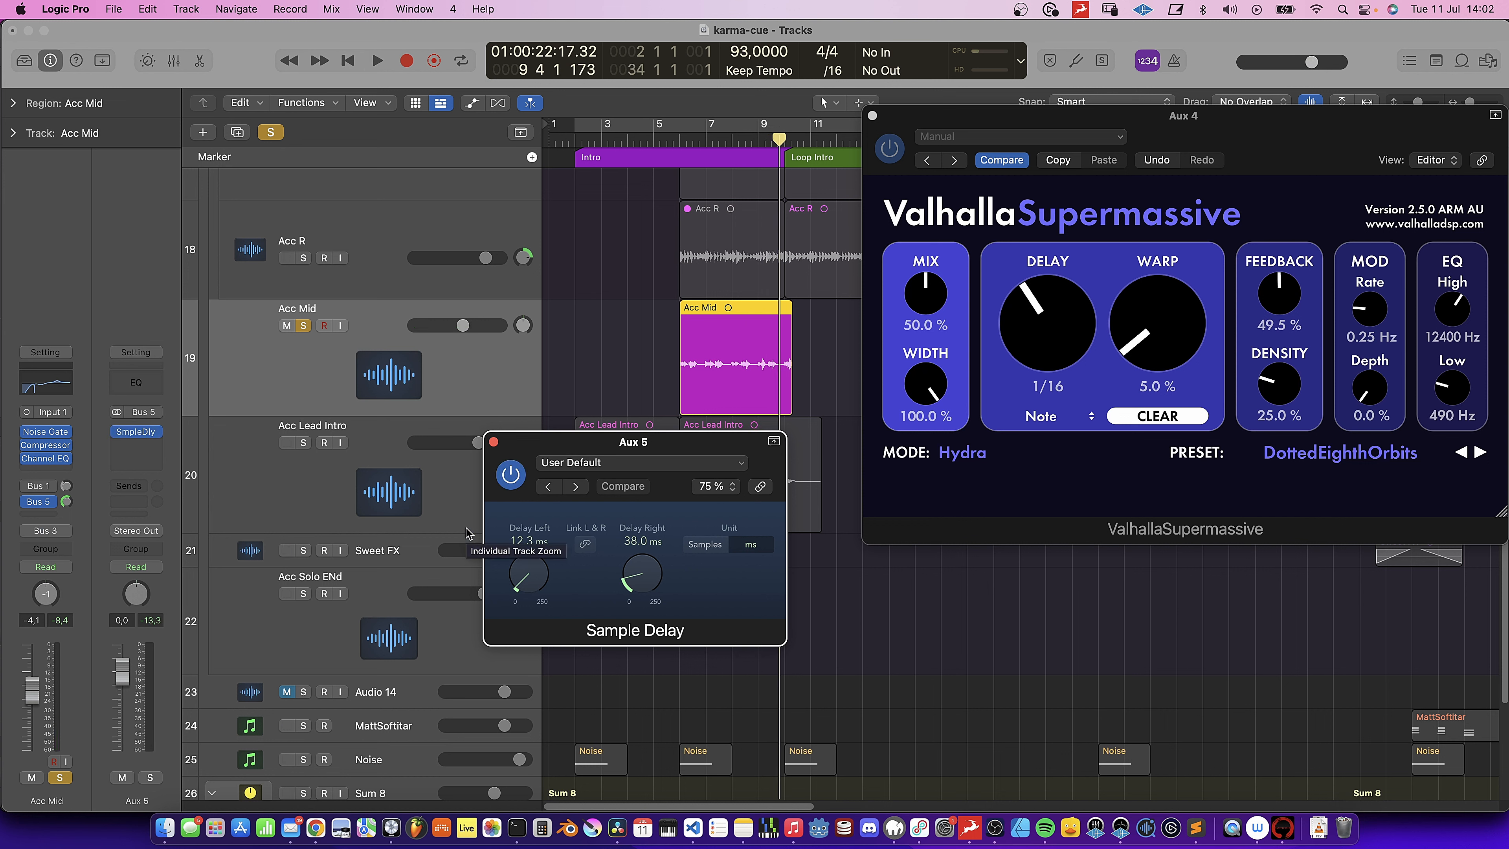